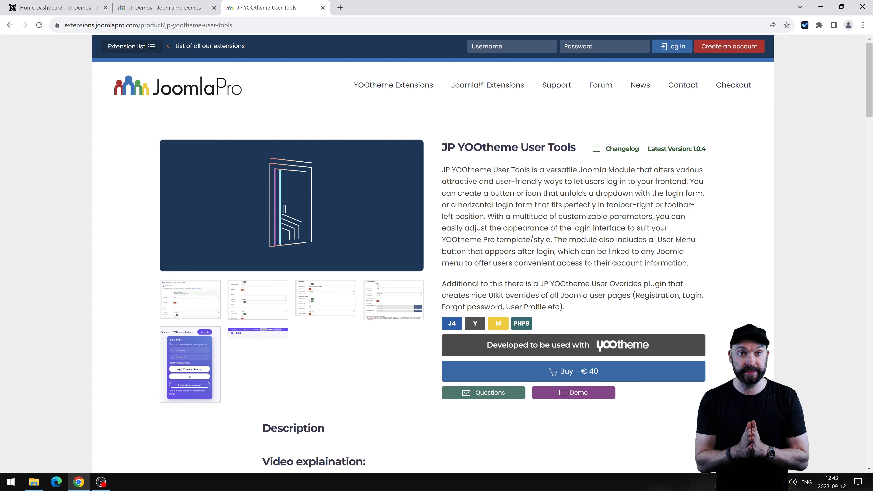
Find the Module JP Yootheme Login heading on the JP YOOtheme User Tools demo page, then return to the admin.
left_click(175, 6)
scroll(459, 161, "down", 8)
scroll(454, 321, "up", 8)
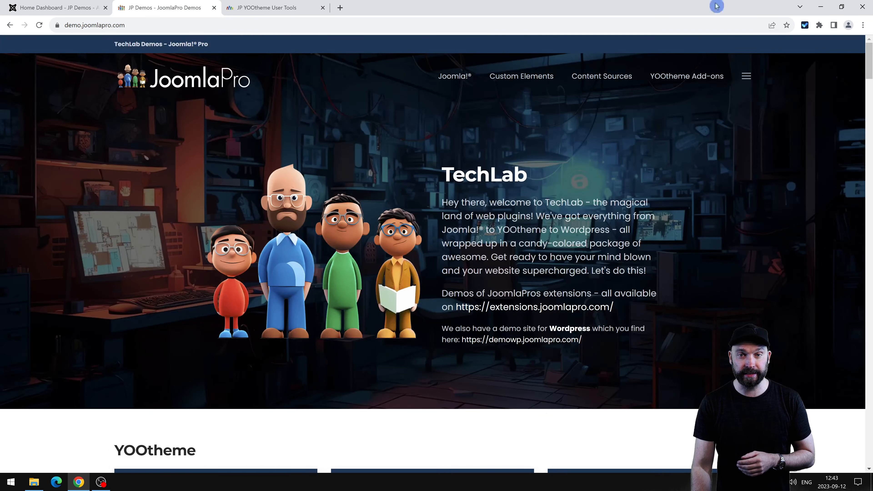
mouse_move(680, 74)
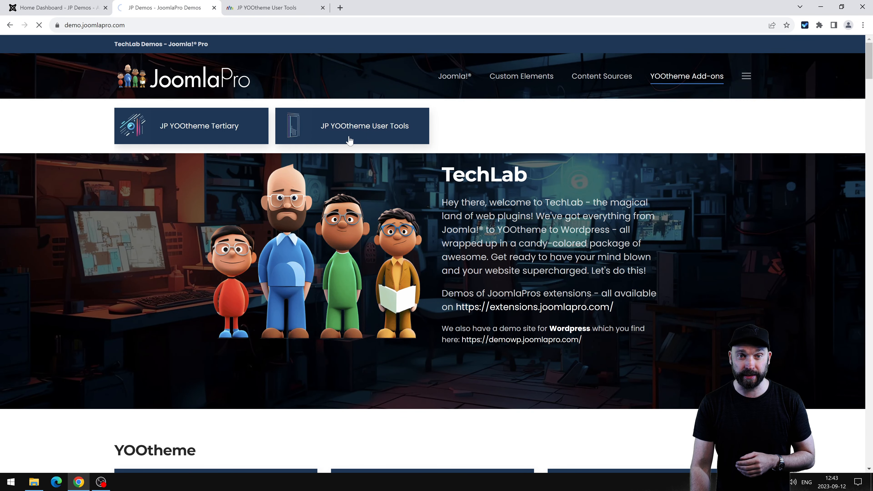
left_click(406, 144)
scroll(446, 263, "down", 1)
scroll(446, 264, "down", 5)
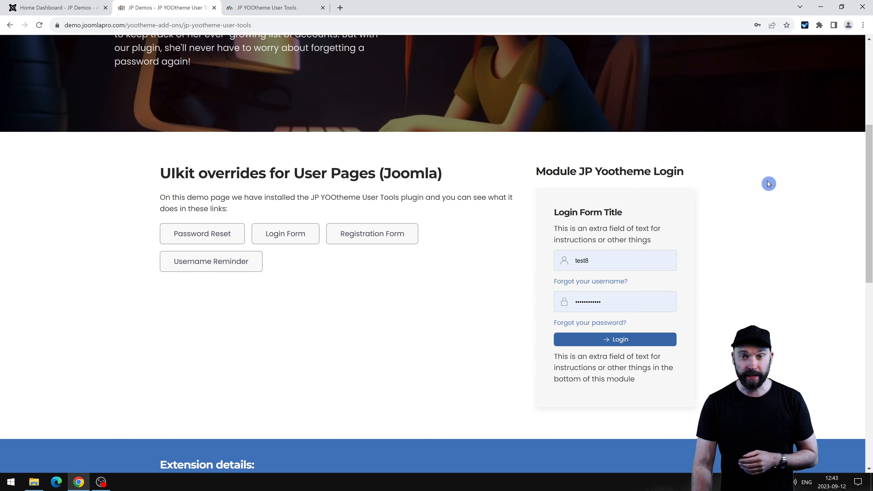
left_click_drag(534, 169, 761, 182)
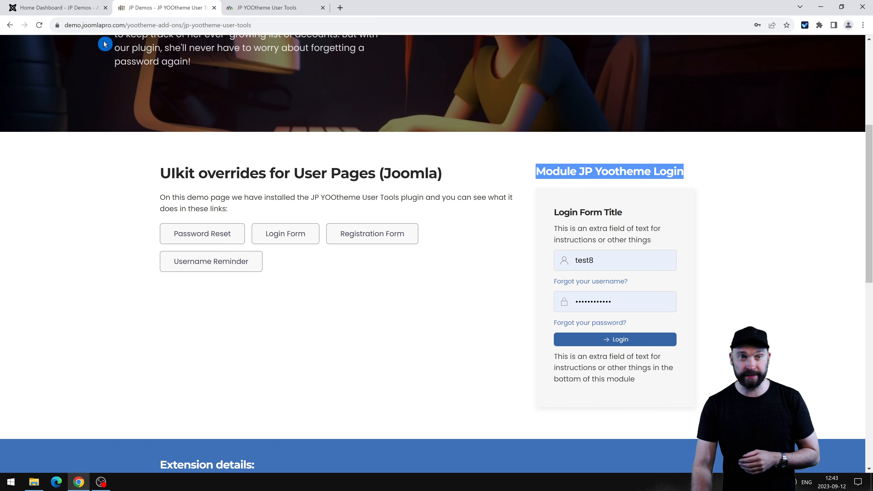
left_click(42, 8)
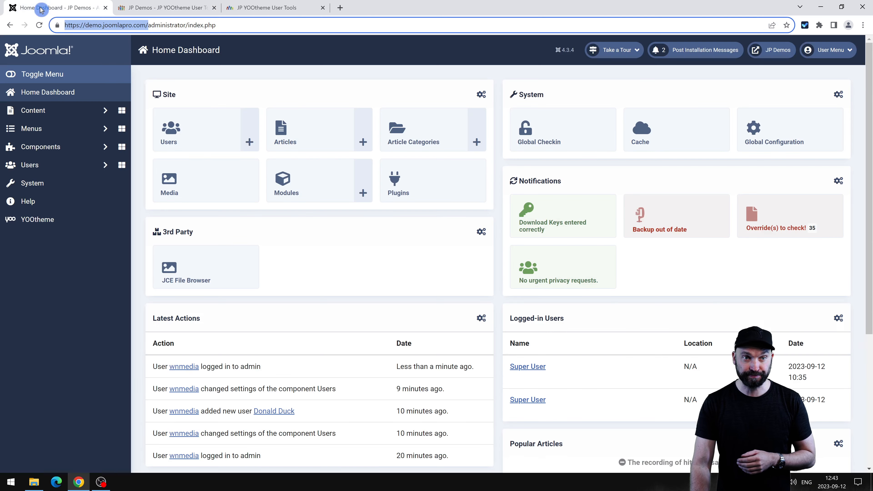
Log in to the administrator with the saved account and open Content > Site Modules.
left_click(44, 120)
left_click(49, 238)
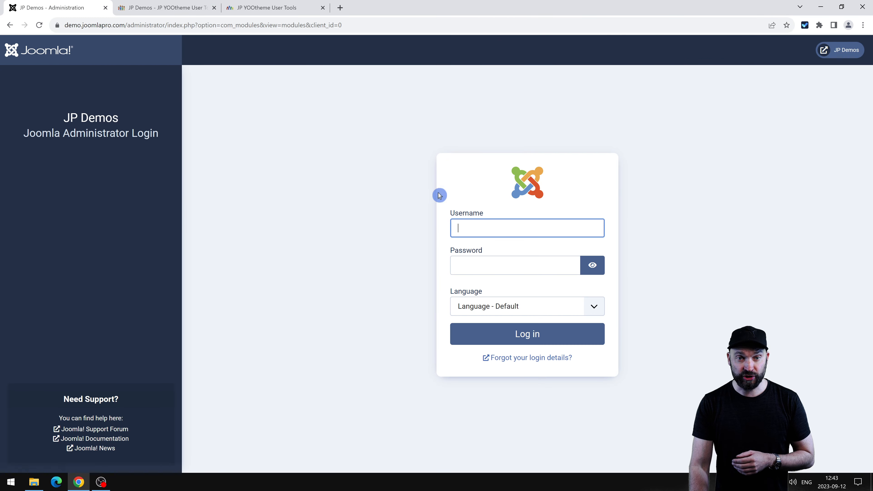
left_click(508, 232)
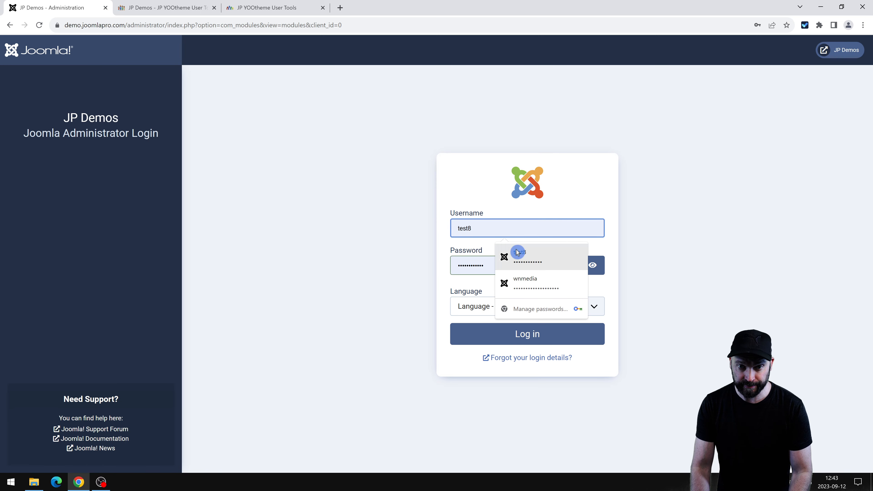
left_click(519, 279)
left_click(519, 334)
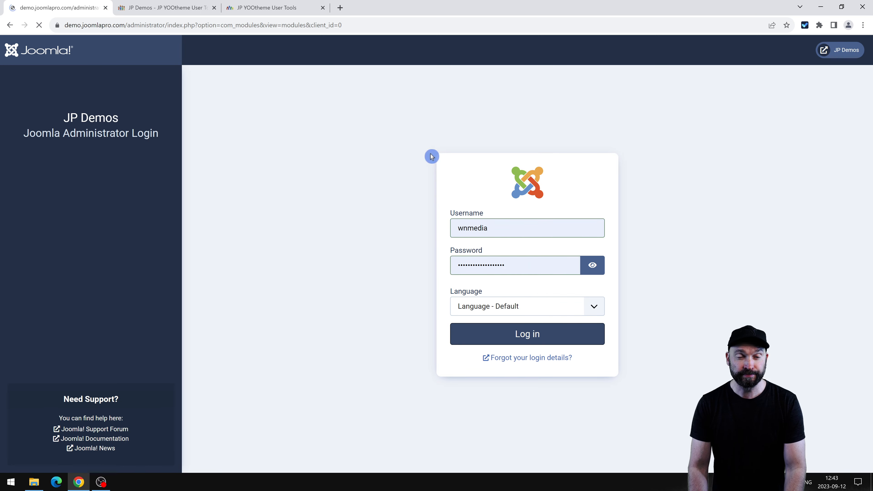
Locate the JP Yootheme Login type module in the list and open Module JP Yootheme Login.
scroll(323, 256, "down", 5)
scroll(339, 256, "down", 3)
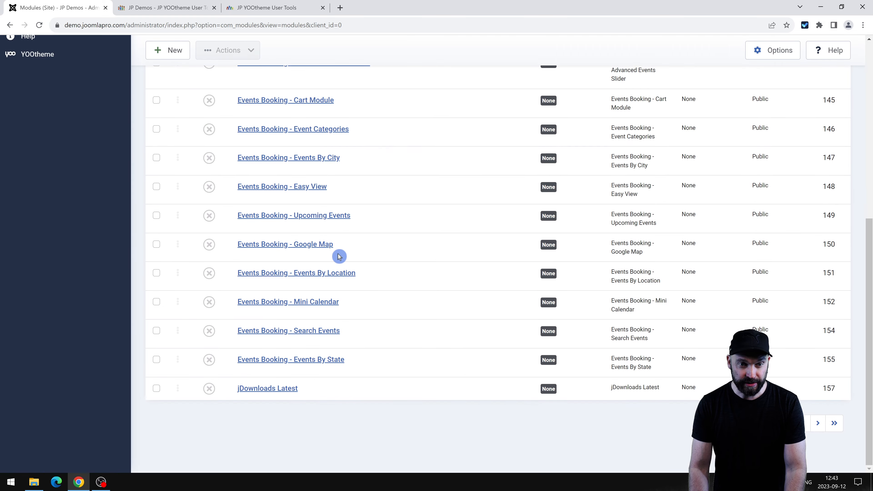
scroll(350, 241, "up", 8)
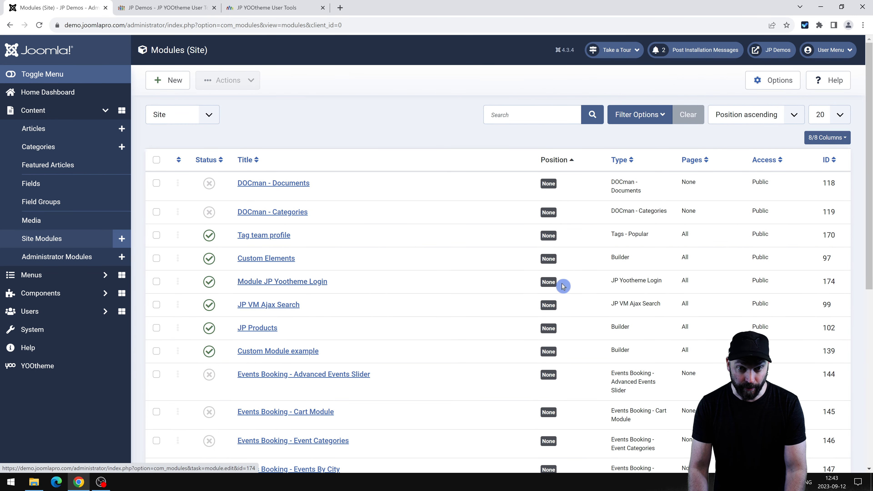
left_click_drag(662, 281, 611, 281)
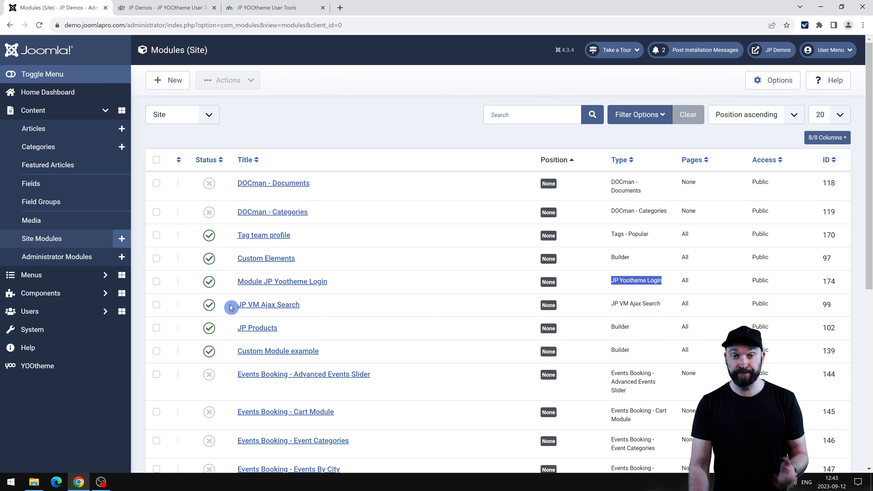
left_click(267, 288)
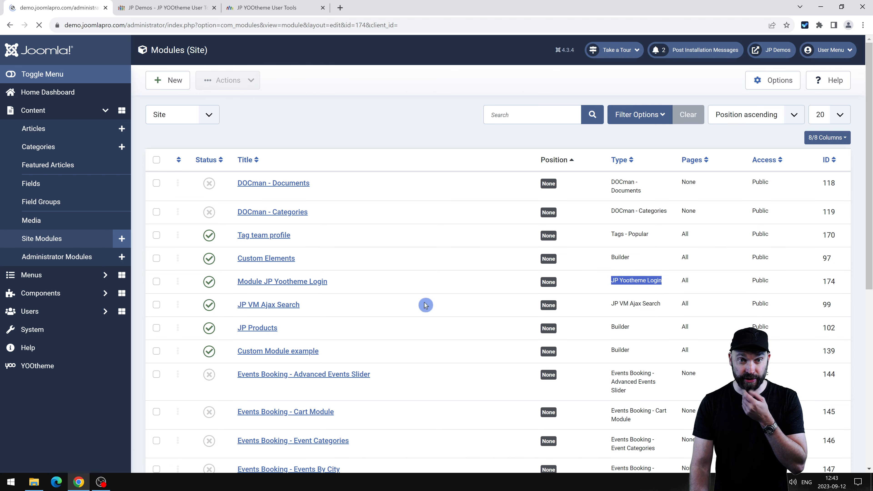
Scroll through the login module's Input Settings, then view the module on the JP Demos page.
scroll(361, 276, "down", 2)
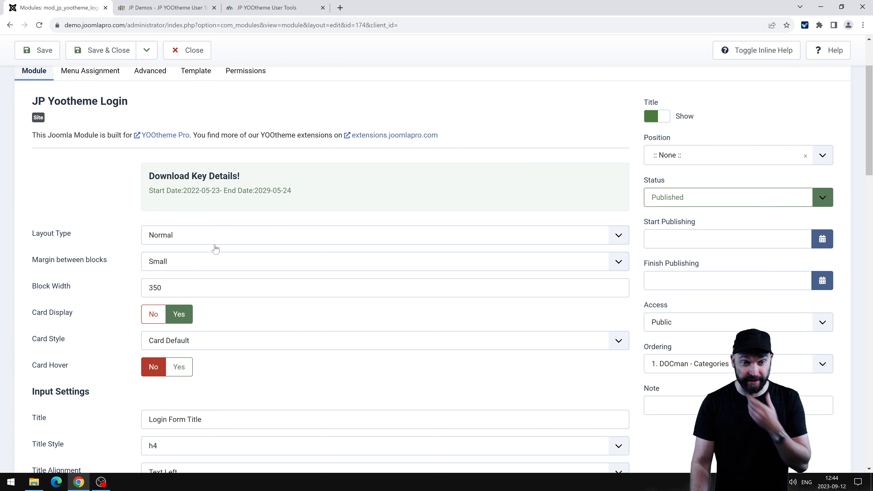
scroll(215, 249, "down", 5)
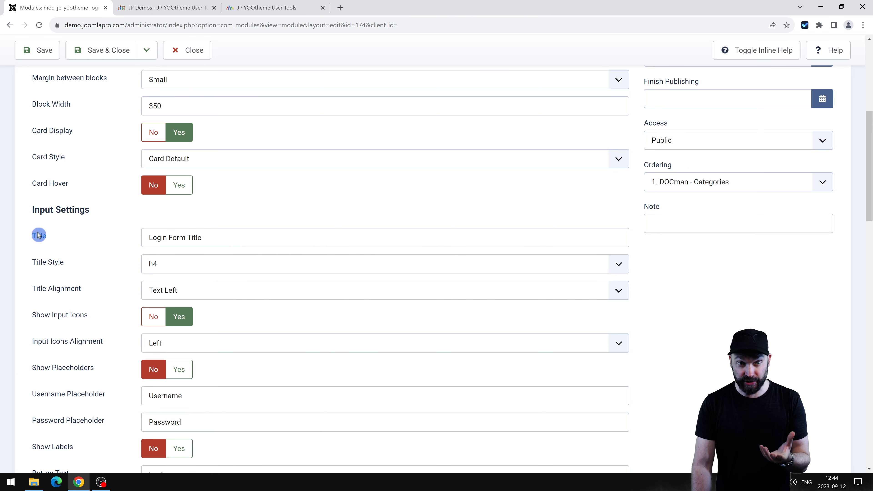
scroll(152, 275, "down", 3)
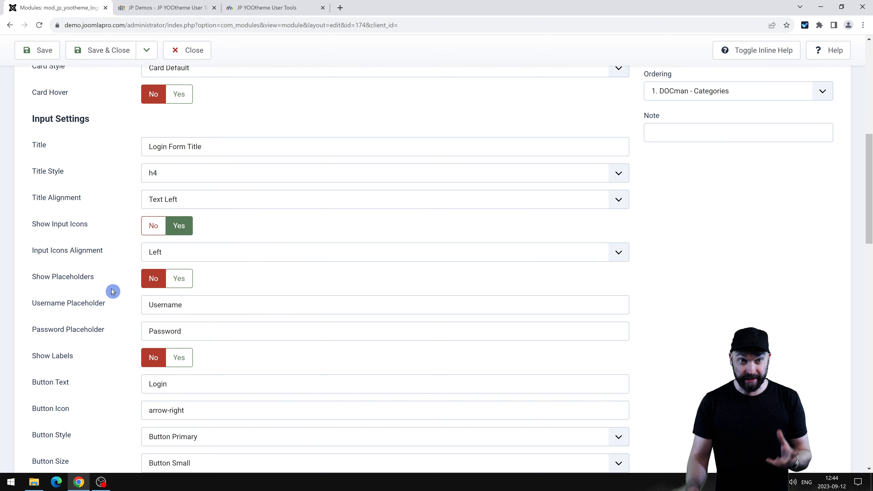
left_click(162, 7)
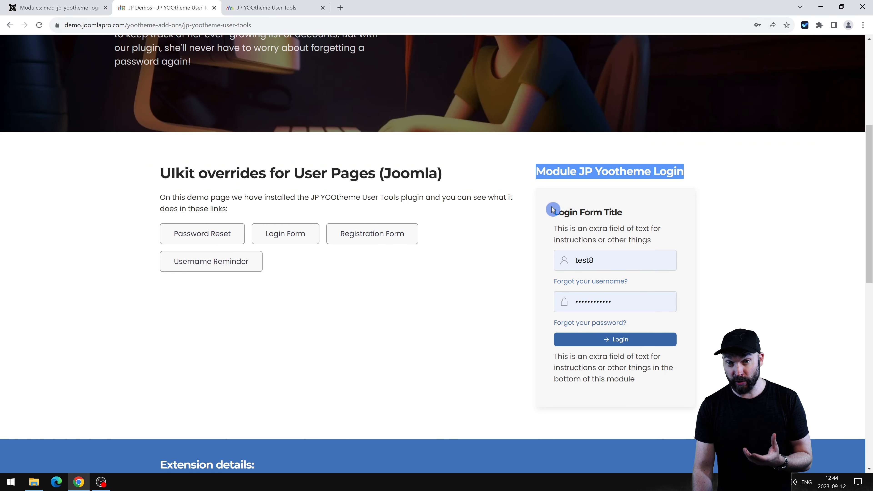
Compare the demo's Login Form Title, instruction line and bottom paragraph against the module editor's settings.
left_click_drag(552, 209, 662, 240)
left_click(654, 243)
left_click_drag(577, 228, 659, 237)
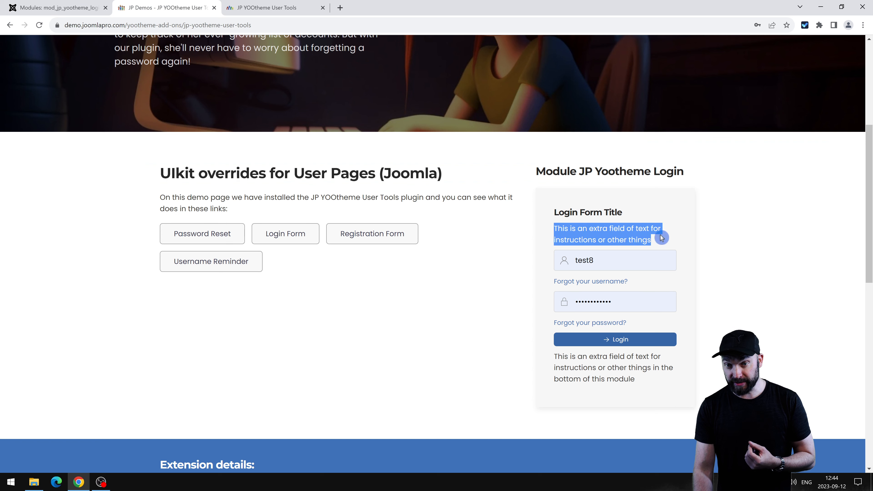
left_click(656, 241)
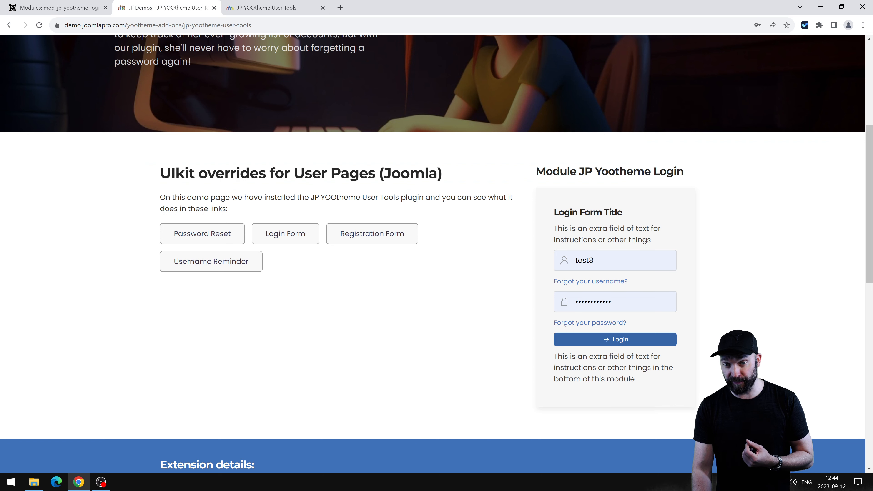
left_click_drag(554, 356, 670, 388)
left_click(672, 389)
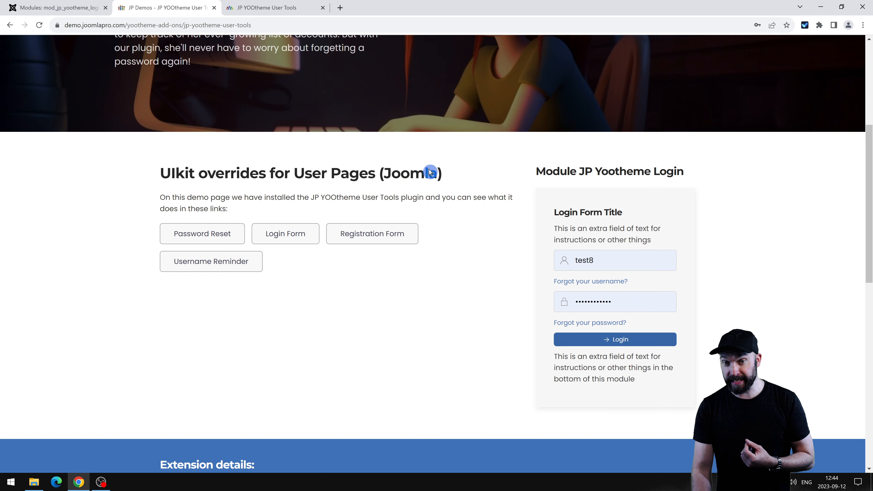
left_click(60, 8)
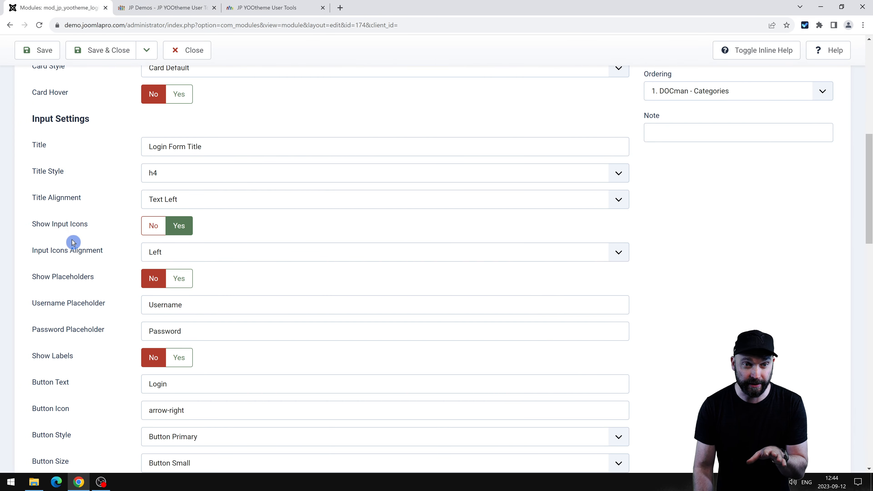
Set the login module's Button Style to Button Danger and save.
scroll(125, 235, "down", 3)
scroll(176, 238, "up", 4)
scroll(143, 259, "down", 4)
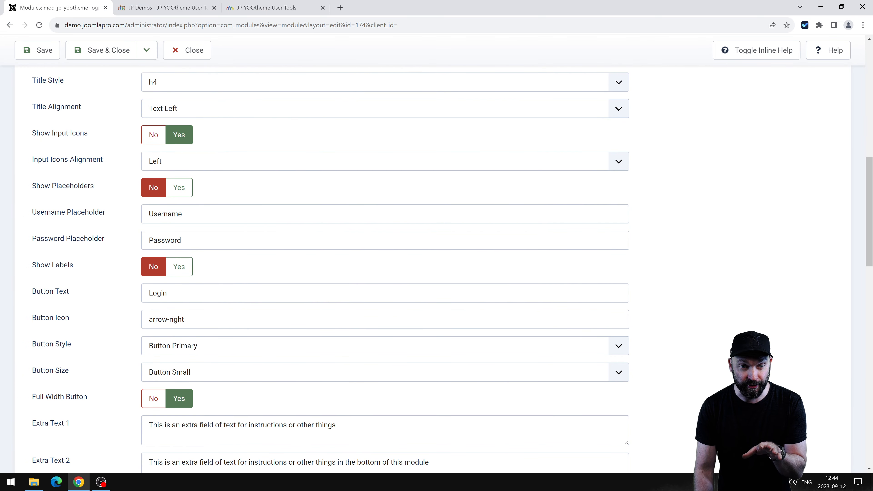
scroll(157, 245, "down", 3)
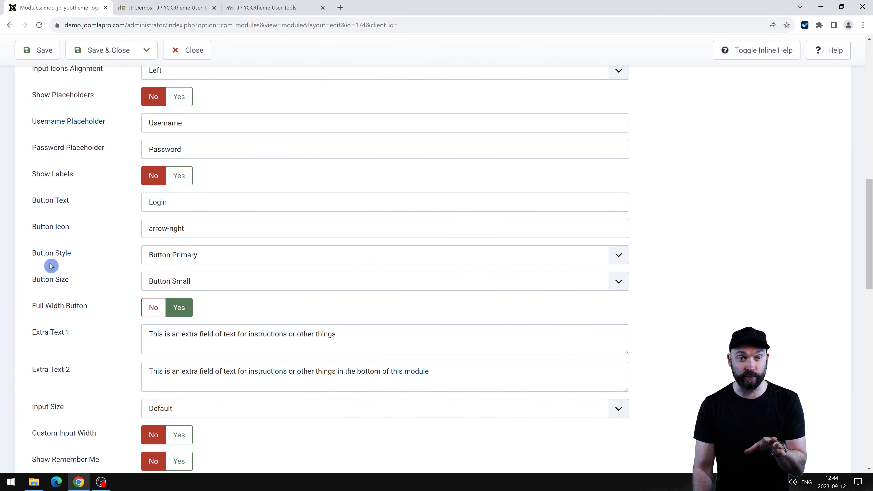
left_click(222, 260)
left_click(209, 262)
left_click(184, 256)
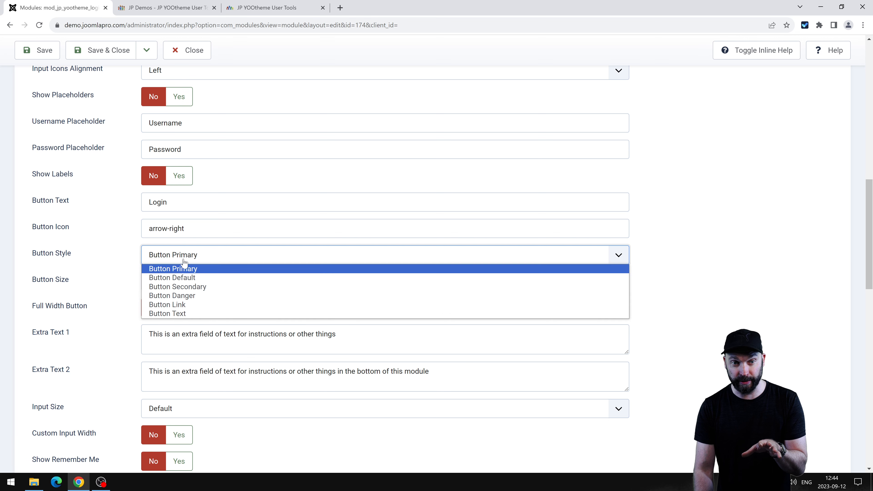
left_click(185, 255)
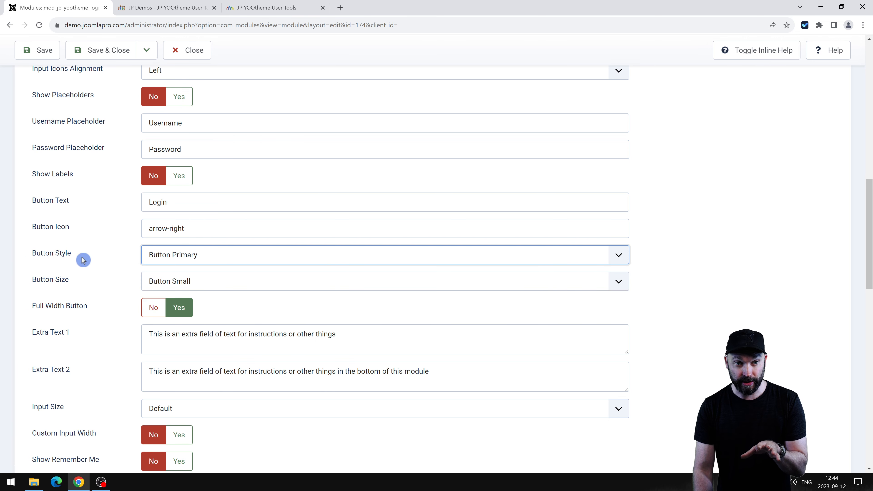
left_click(197, 256)
left_click(197, 297)
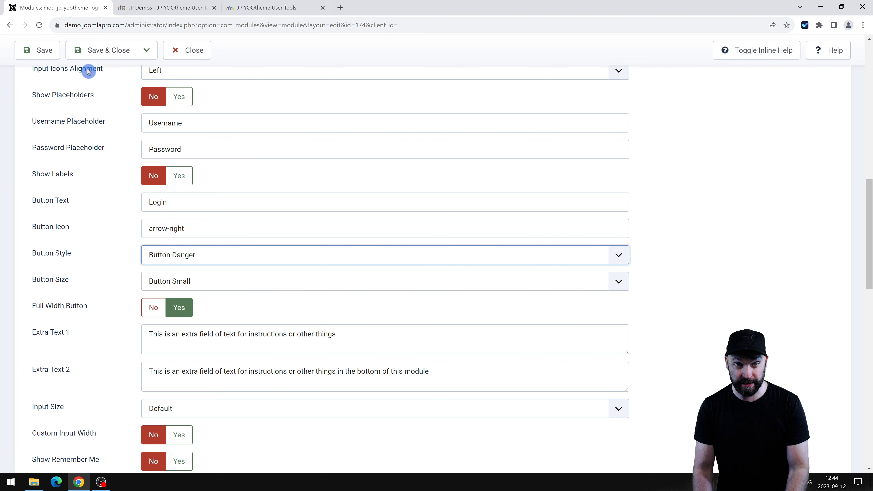
left_click(38, 50)
Reload the demo page and check the Login button is now red.
left_click(171, 8)
key("F5")
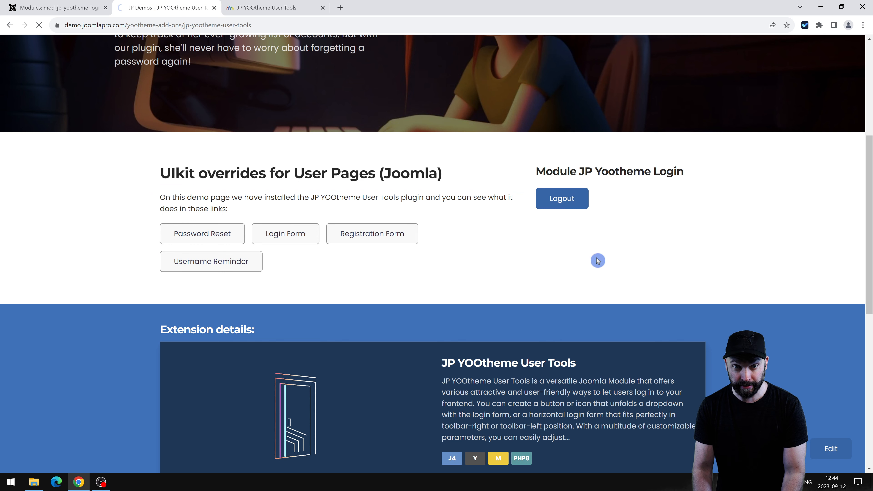
scroll(596, 259, "down", 6)
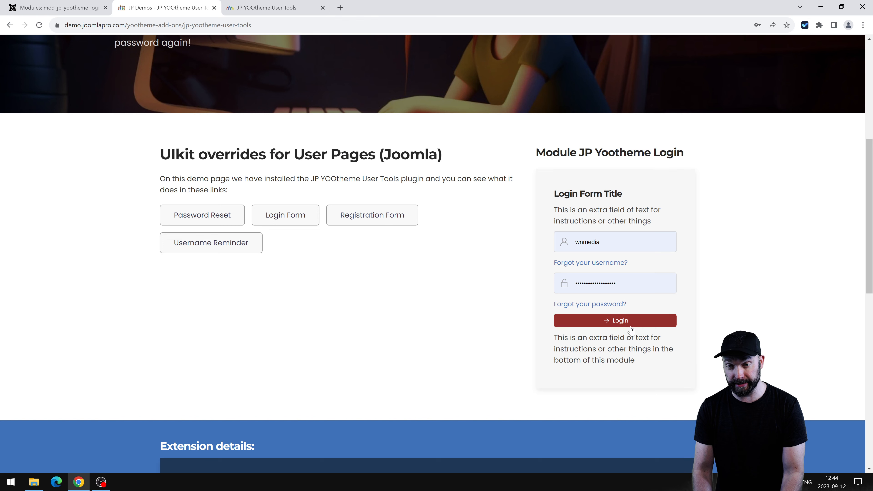
left_click(581, 330)
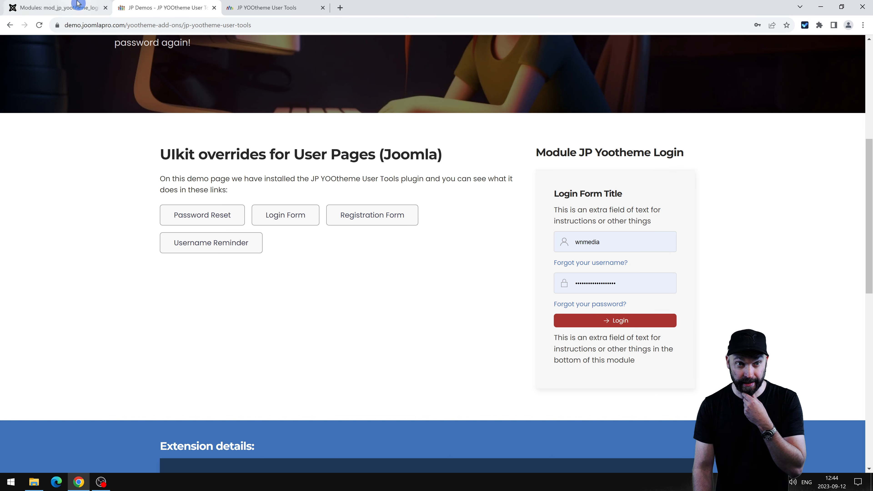
left_click(59, 8)
scroll(312, 192, "down", 15)
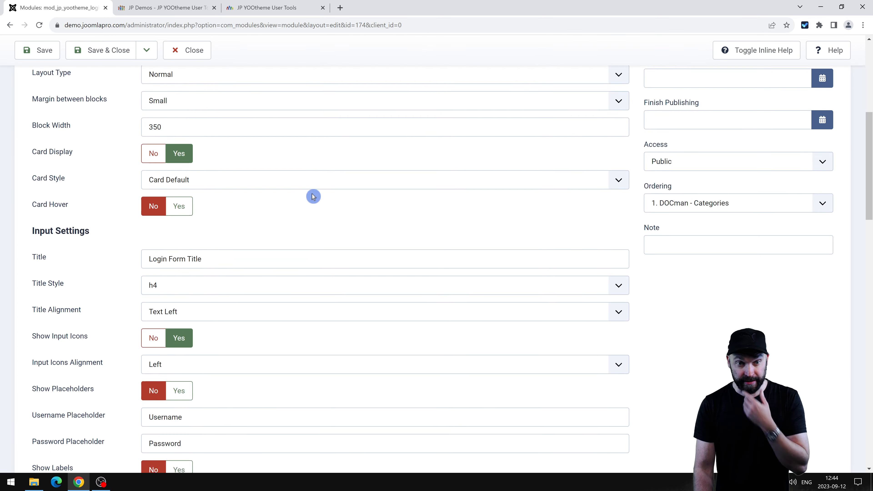
scroll(218, 270, "down", 3)
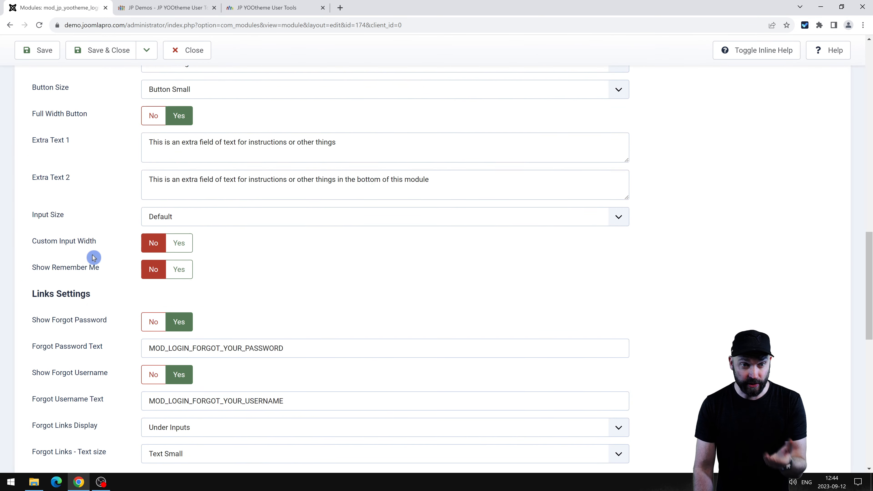
left_click(184, 194)
left_click(155, 196)
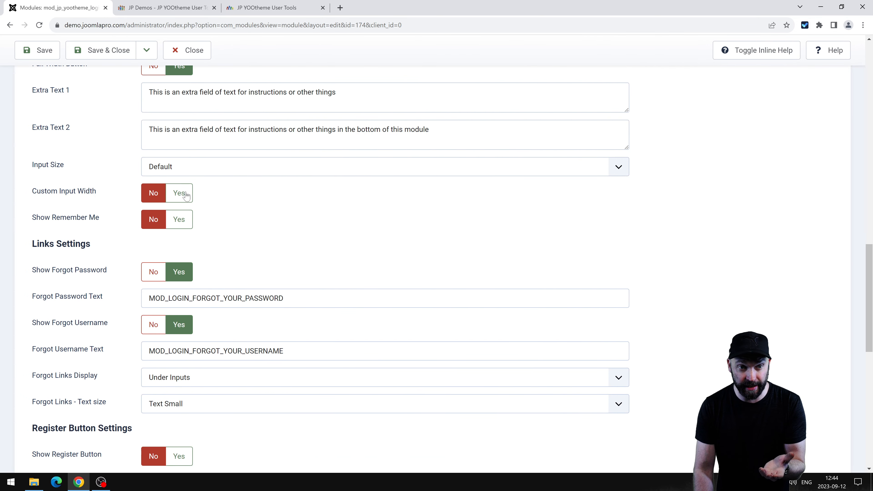
left_click(181, 194)
left_click(154, 193)
scroll(142, 230, "down", 3)
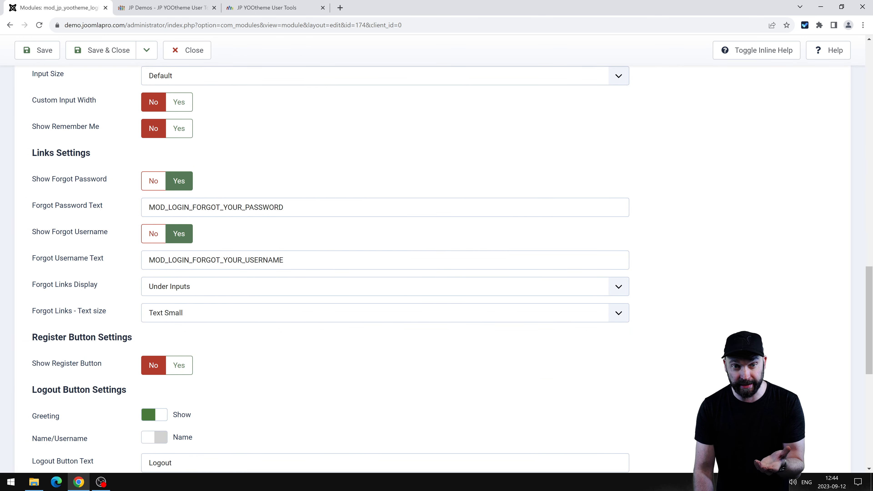
left_click(123, 201)
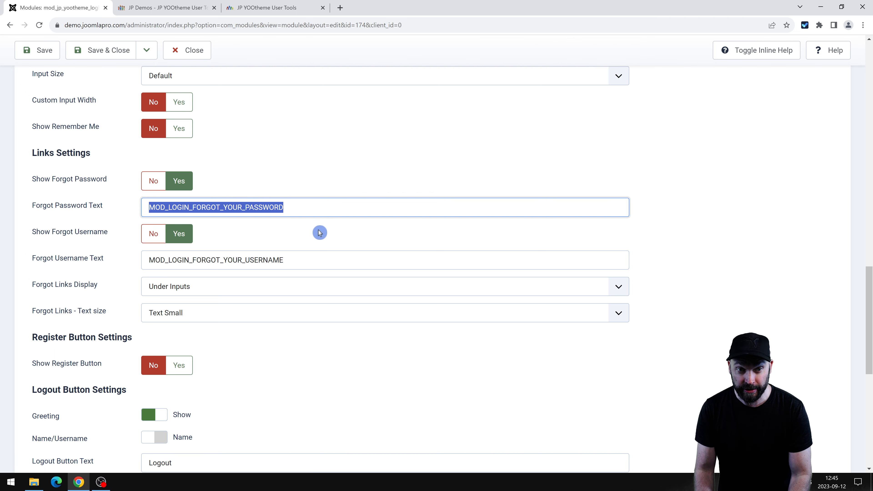
type("fasdfdsa")
key("ctrl+z")
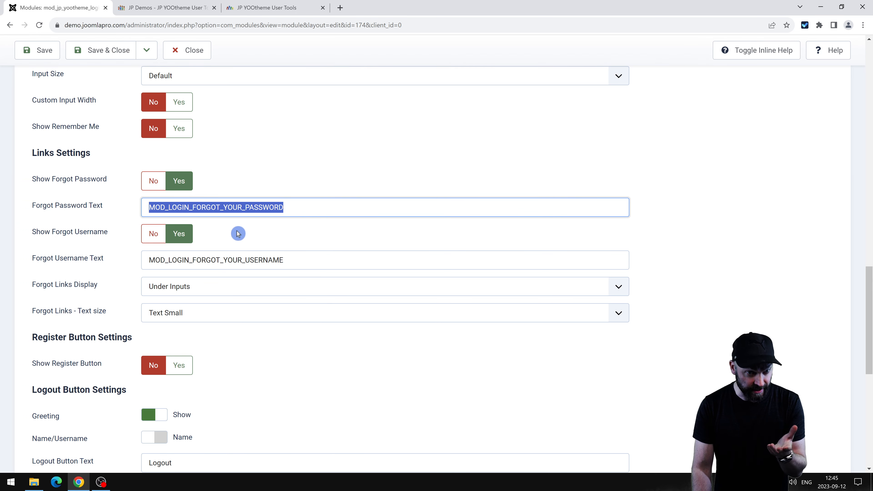
left_click(190, 320)
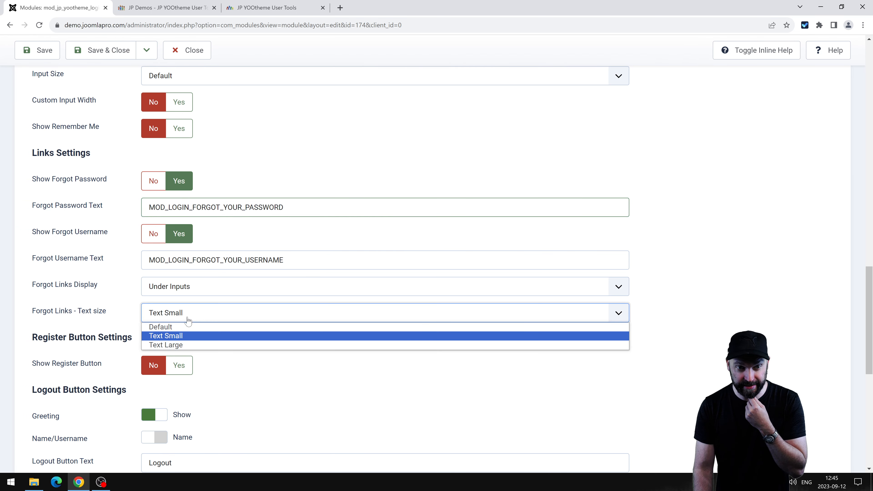
left_click(77, 289)
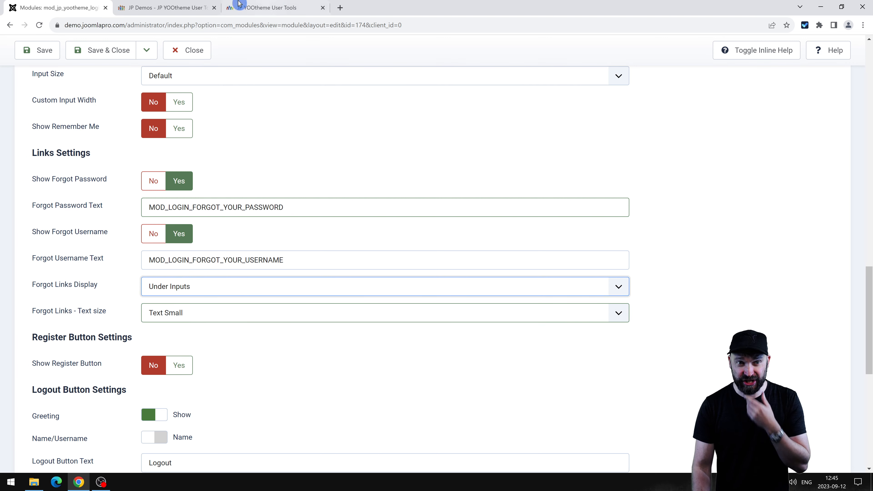
left_click(203, 8)
left_click_drag(569, 210, 693, 370)
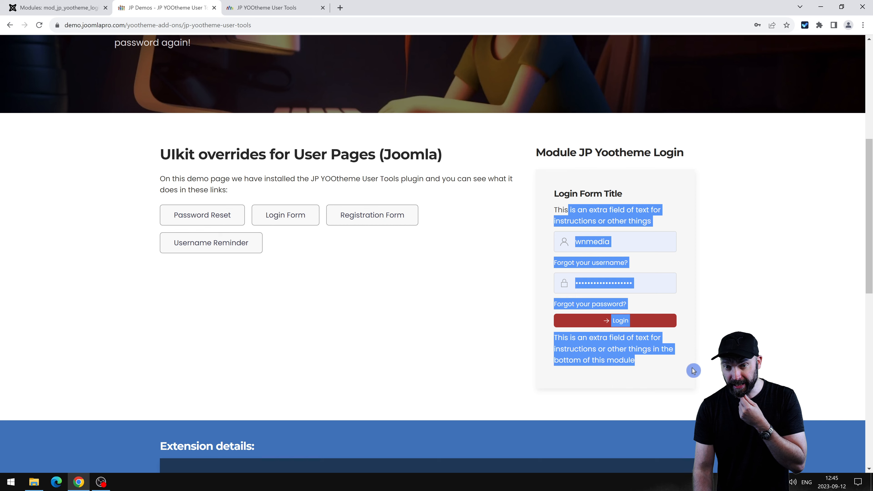
left_click_drag(668, 223, 571, 214)
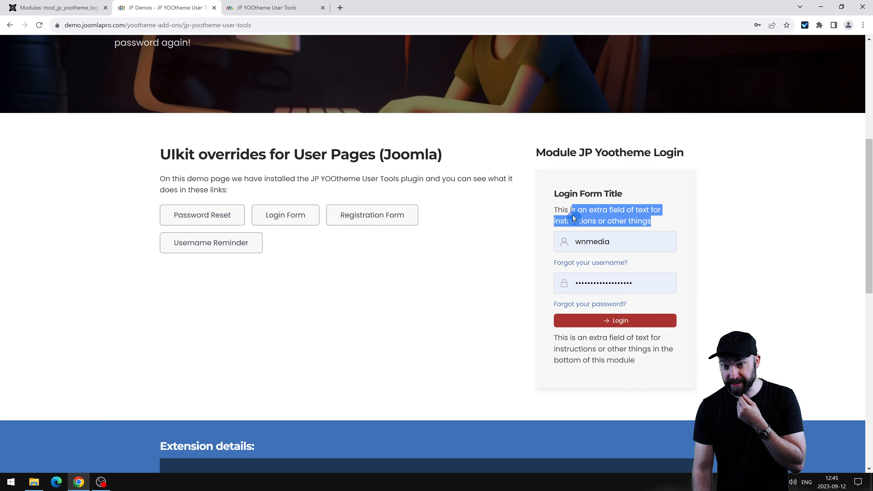
left_click(574, 218)
key("ctrl+shift+Tab")
scroll(275, 285, "up", 8)
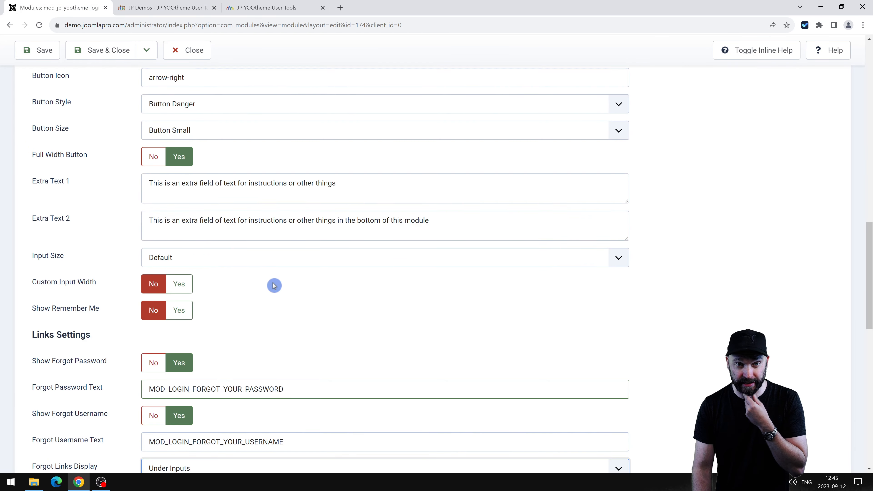
Select the Extra Text 1 wording and move into the Extra Text 2 field.
left_click_drag(150, 320, 347, 322)
left_click(350, 322)
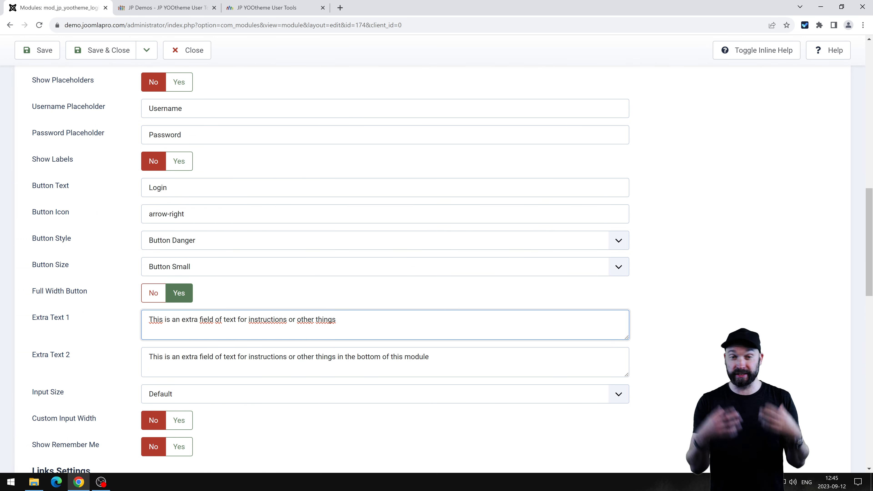
left_click_drag(339, 320, 138, 322)
key("Tab")
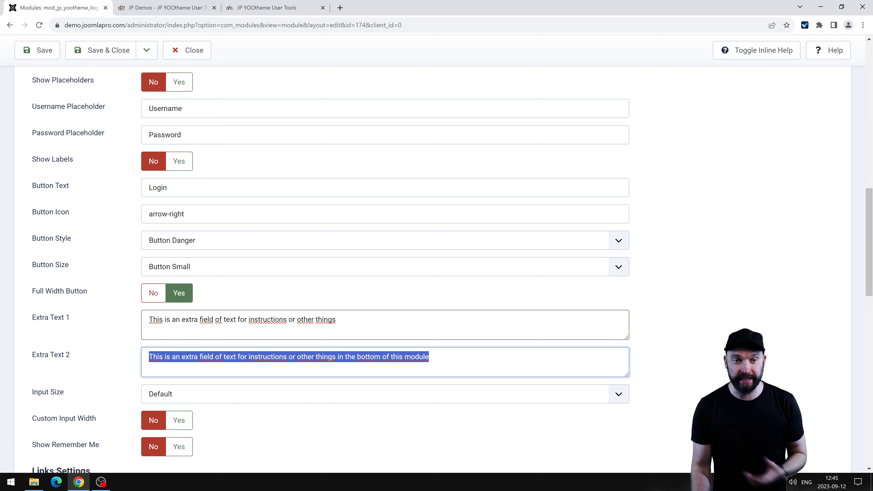
Begin an '<a href' link tag after the word 'other' in Extra Text 2.
scroll(390, 336, "down", 4)
left_click(311, 218)
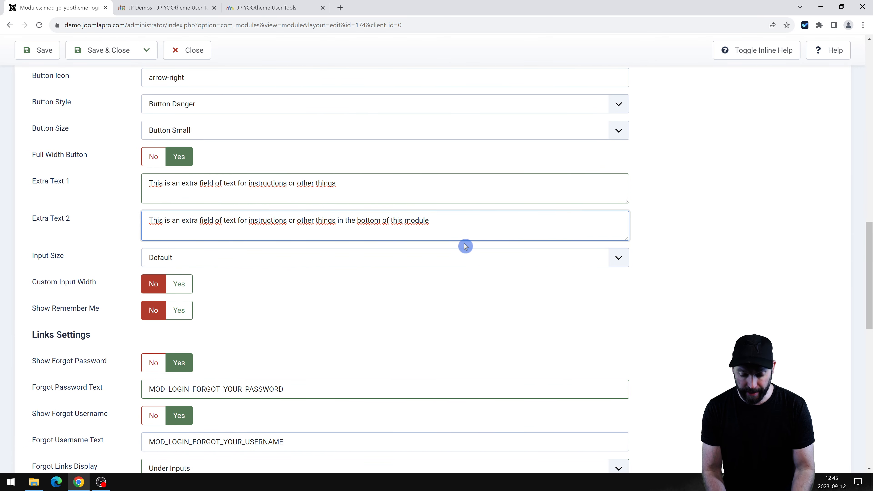
type("<<")
key("BackSpace")
type("a hreD=\"\"")
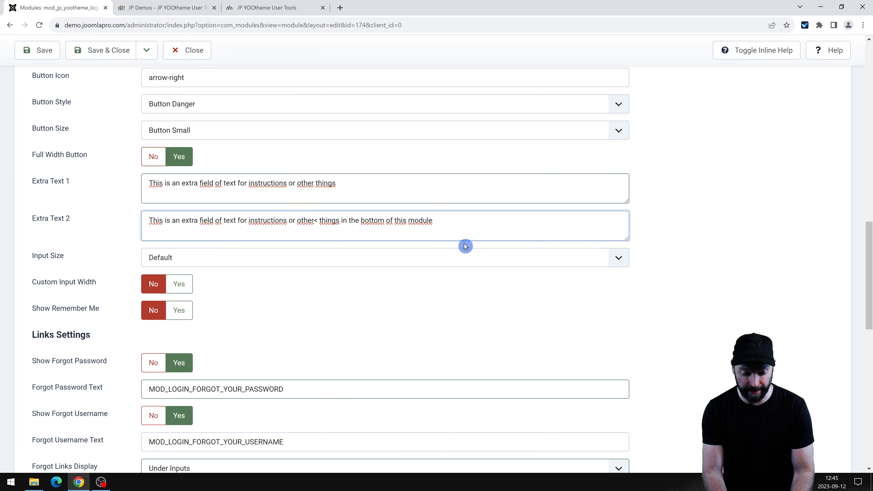
key("BackSpace")
key("BackSpace")
key("BackSpace")
key("BackSpace")
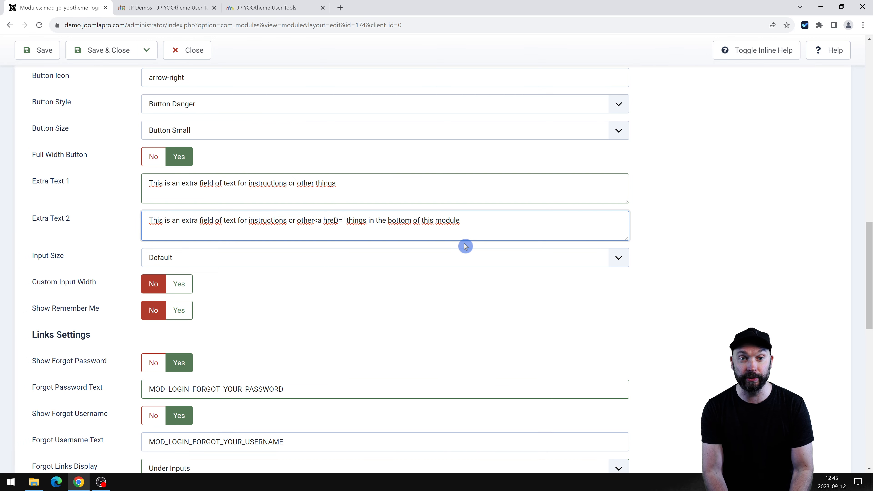
Delete the partial link tag, then set Show Register Button and Full Width Register Button to Yes.
type("f")
key("BackSpace")
key("BackSpace")
key("BackSpace")
key("BackSpace")
key("BackSpace")
key("BackSpace")
key("BackSpace")
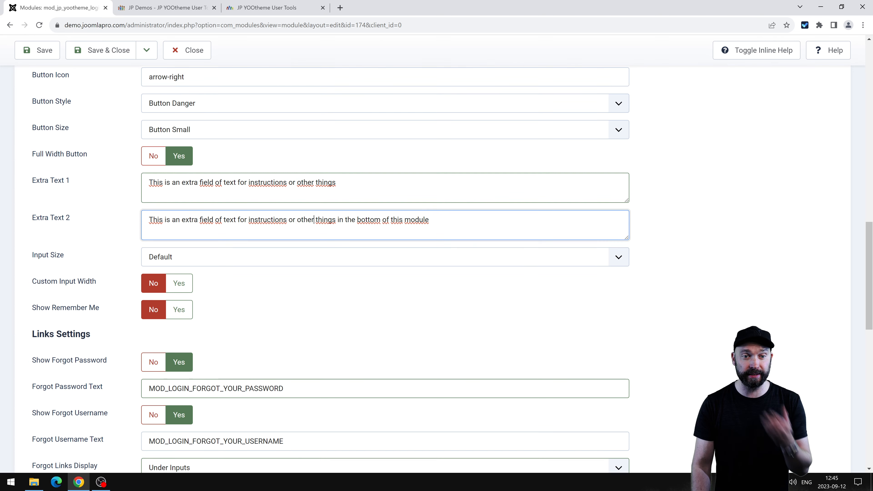
scroll(465, 246, "down", 10)
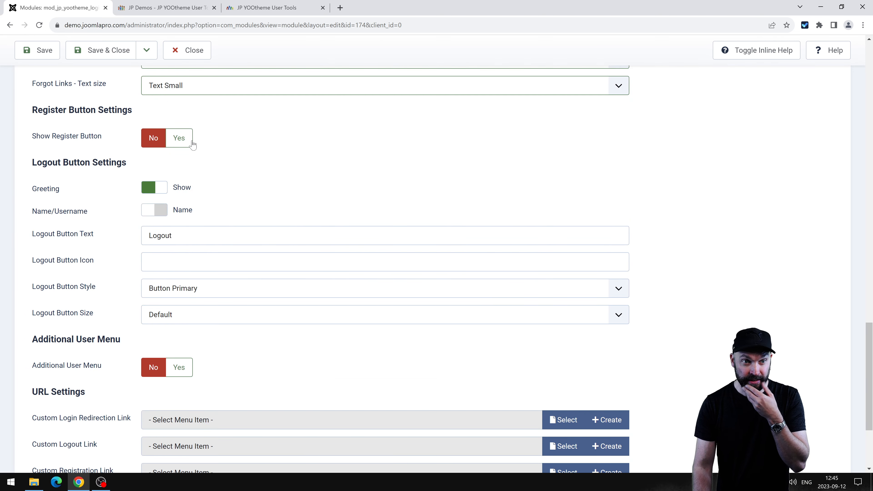
left_click(185, 139)
left_click(161, 191)
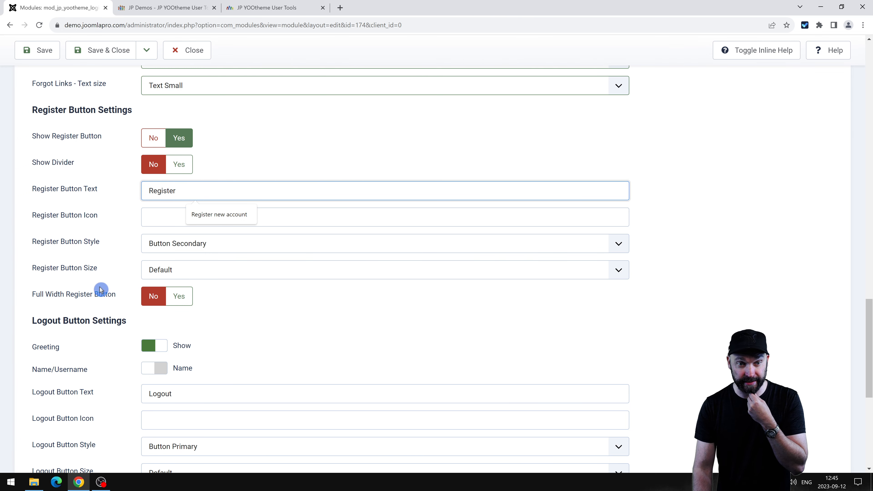
left_click(184, 299)
scroll(172, 319, "down", 8)
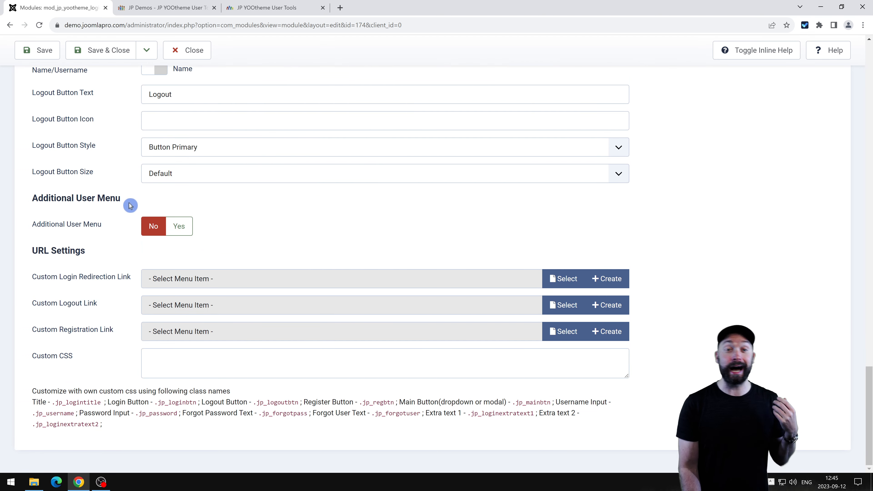
left_click(182, 230)
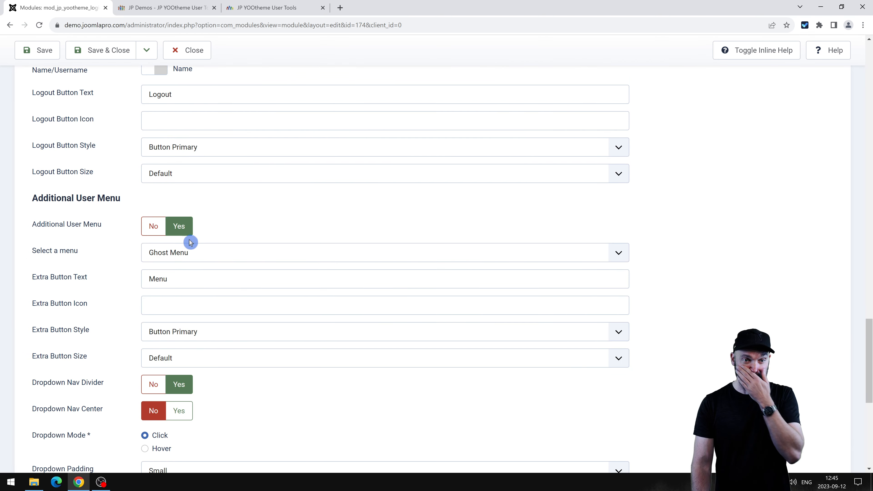
left_click(186, 254)
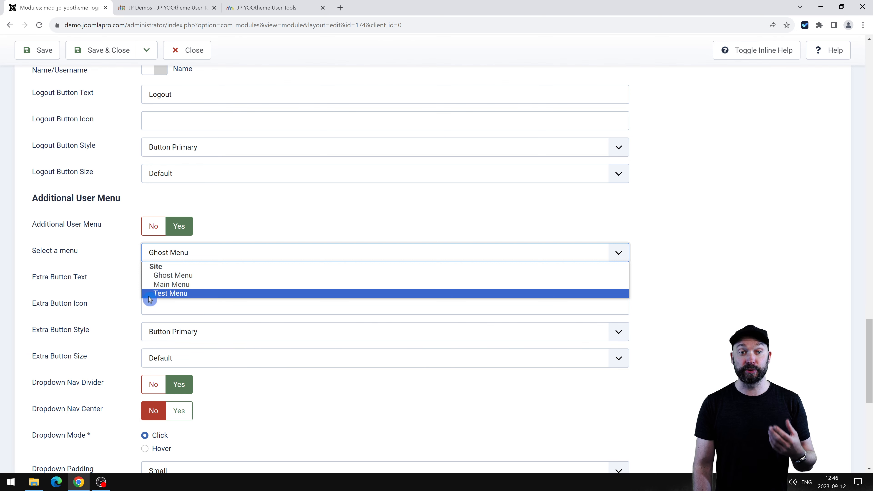
left_click(186, 304)
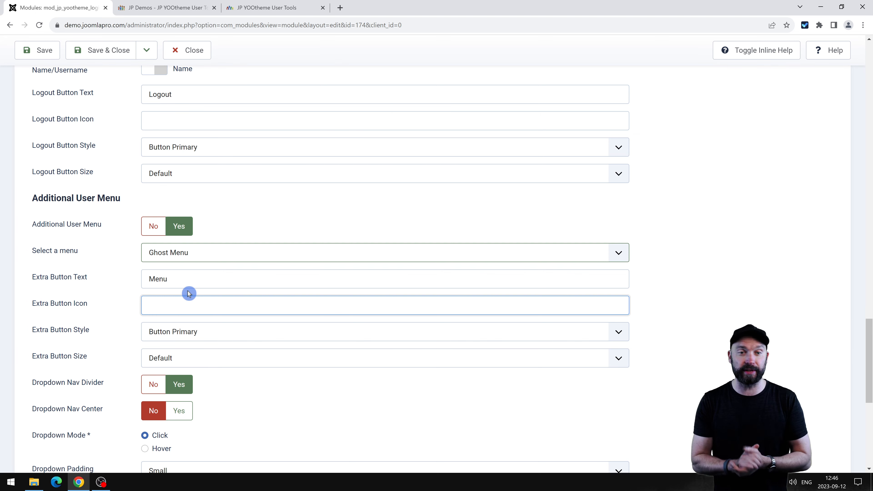
scroll(226, 309, "down", 1)
scroll(227, 309, "down", 3)
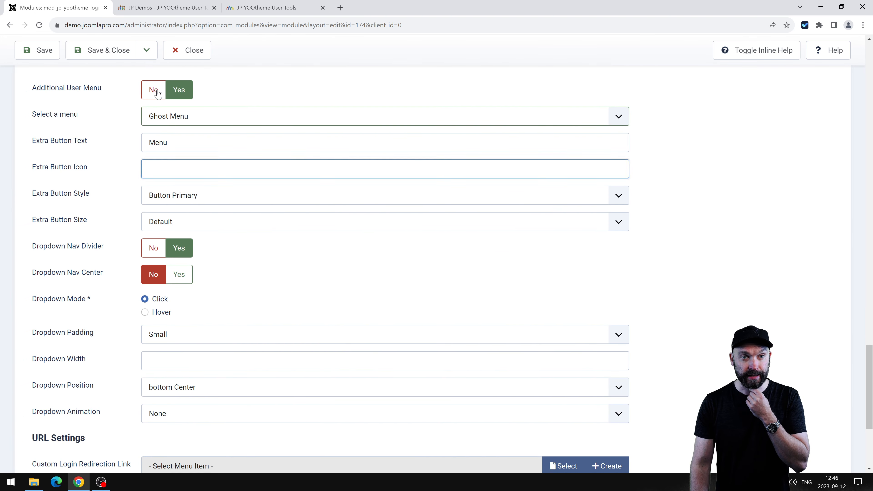
left_click(158, 100)
left_click_drag(38, 251, 92, 254)
left_click(37, 292)
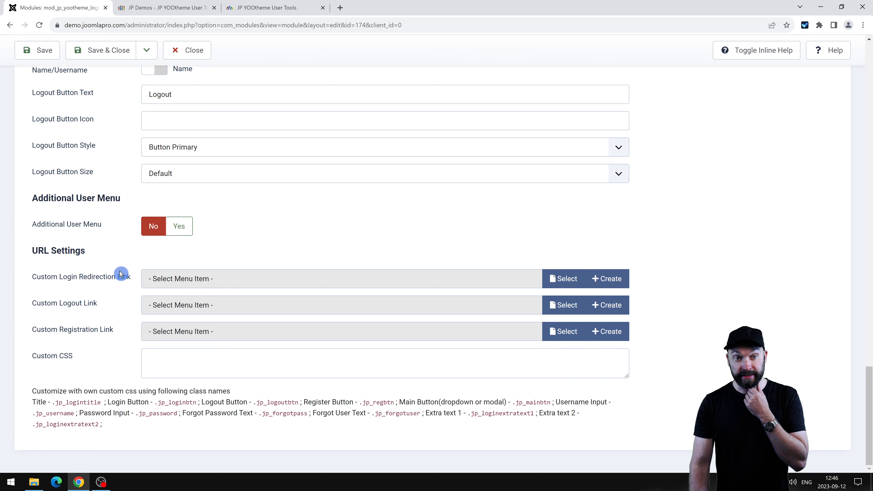
left_click(70, 356)
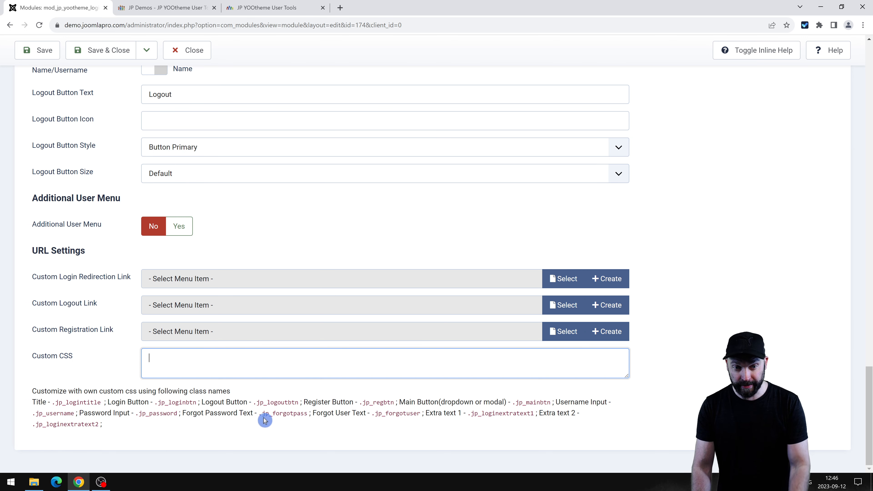
left_click_drag(262, 413, 293, 413)
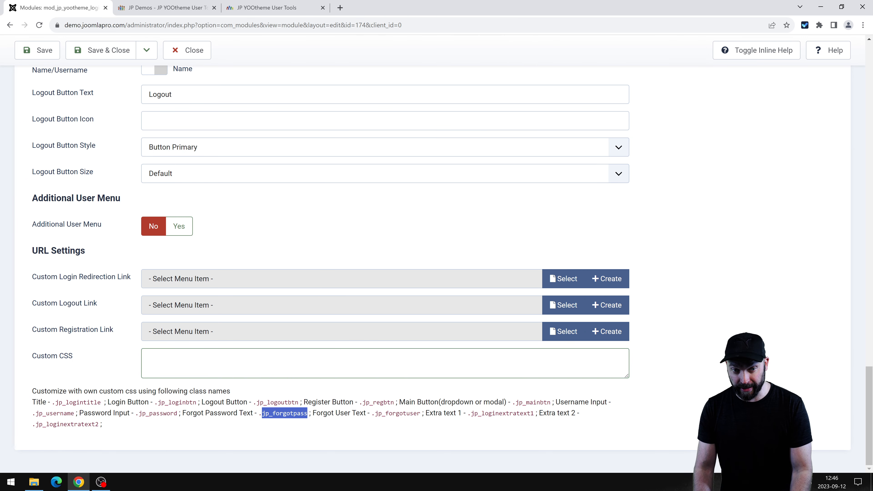
left_click(156, 375)
left_click_drag(55, 402, 111, 402)
double_click(115, 402)
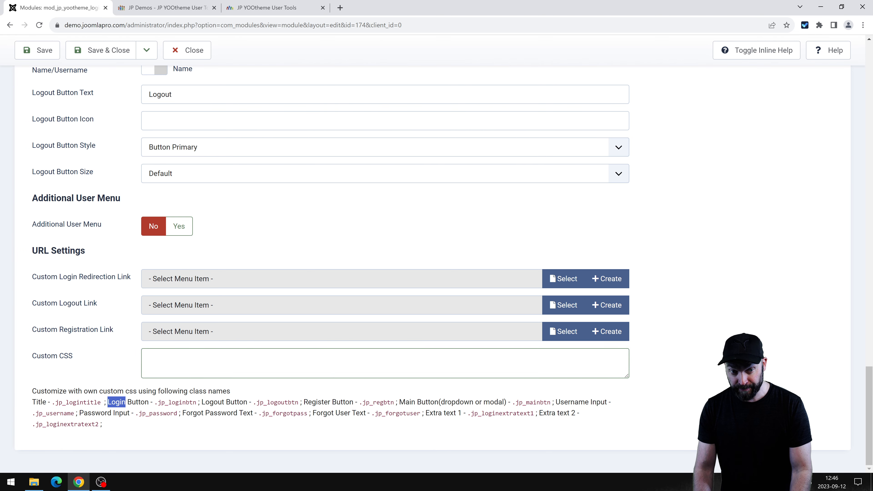
left_click(196, 382)
left_click(255, 368)
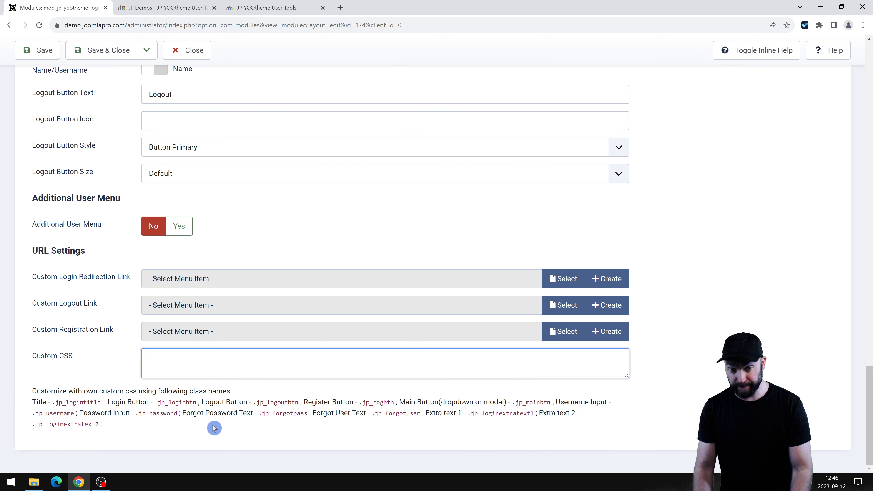
scroll(217, 431, "up", 12)
scroll(219, 434, "up", 20)
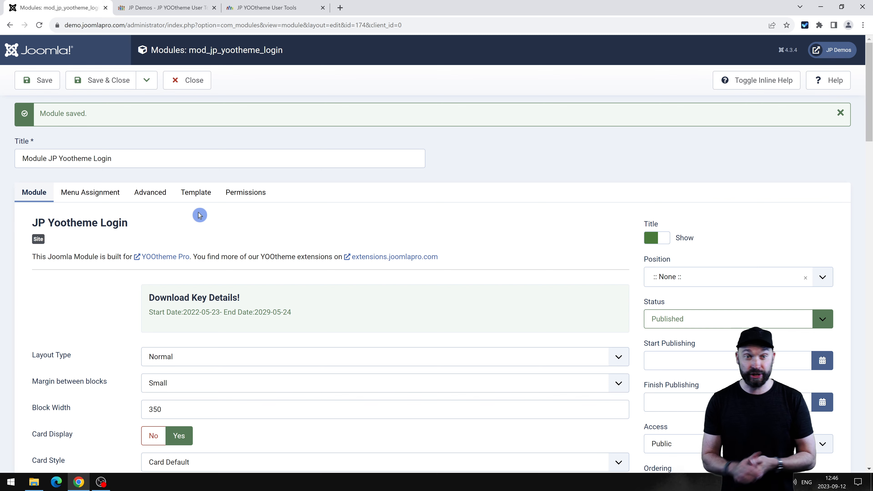
Close the login module editor, log back in and open System > Plugins.
left_click(189, 82)
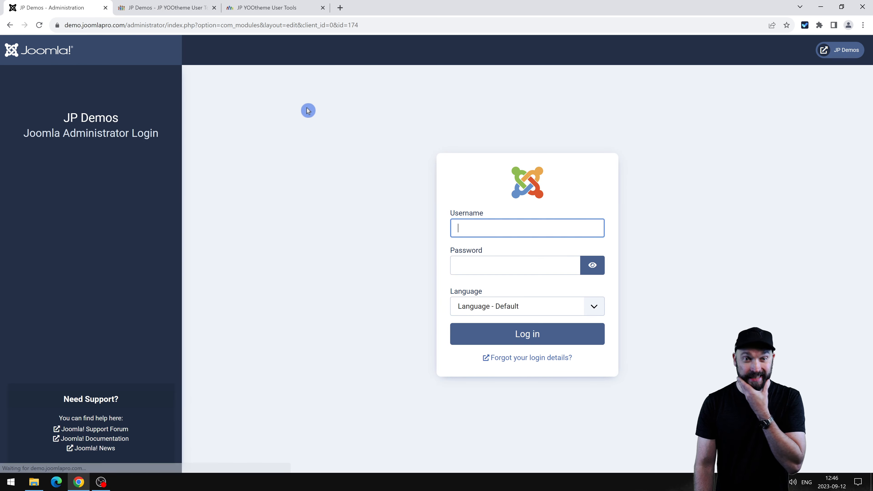
left_click(526, 334)
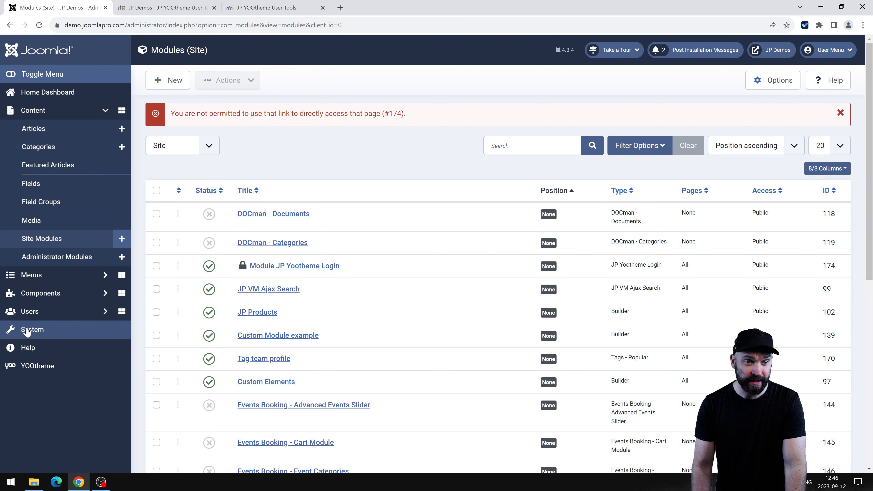
left_click(28, 330)
left_click(412, 296)
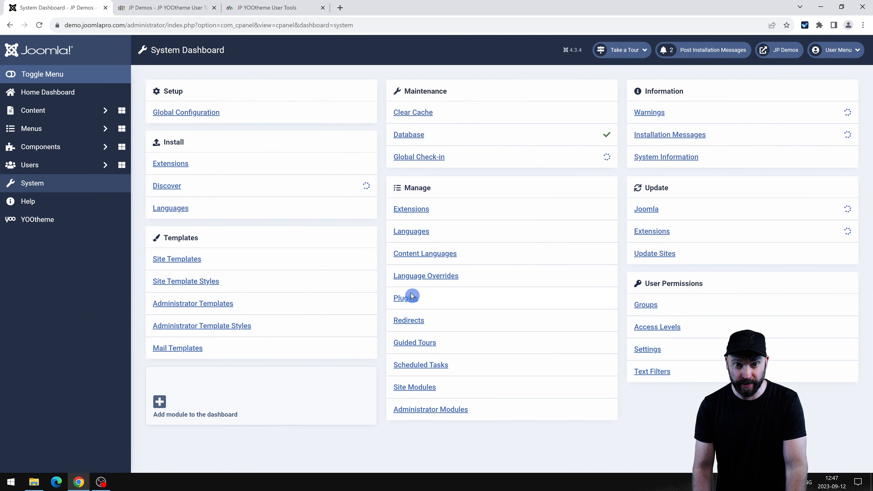
Search the plugins for 'over' to find System - JP Yootheme User Override.
left_click(526, 111)
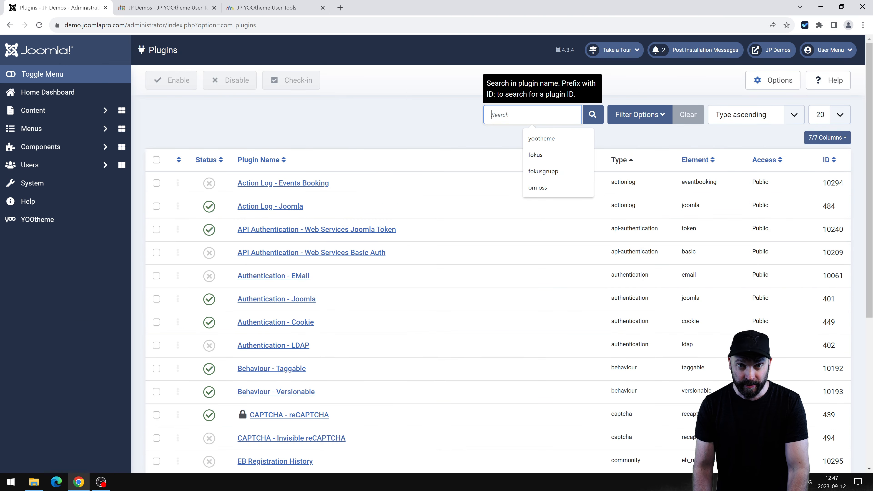
type("overi")
key("Return")
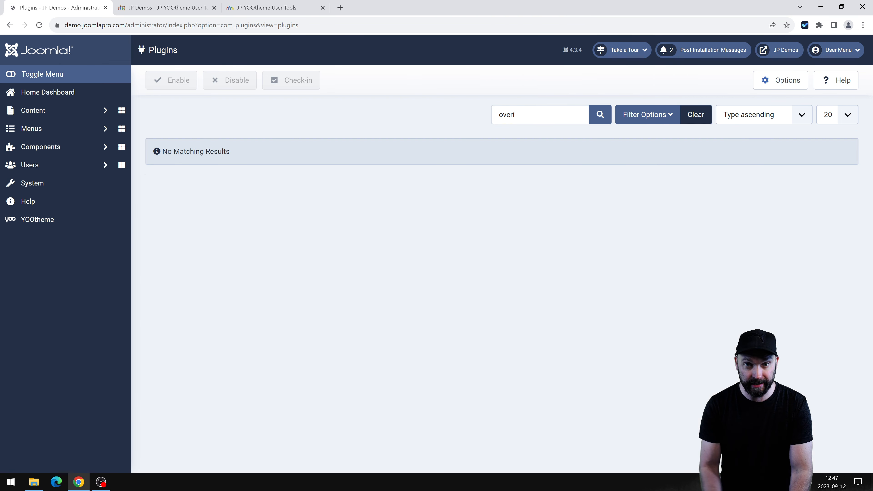
key("BackSpace")
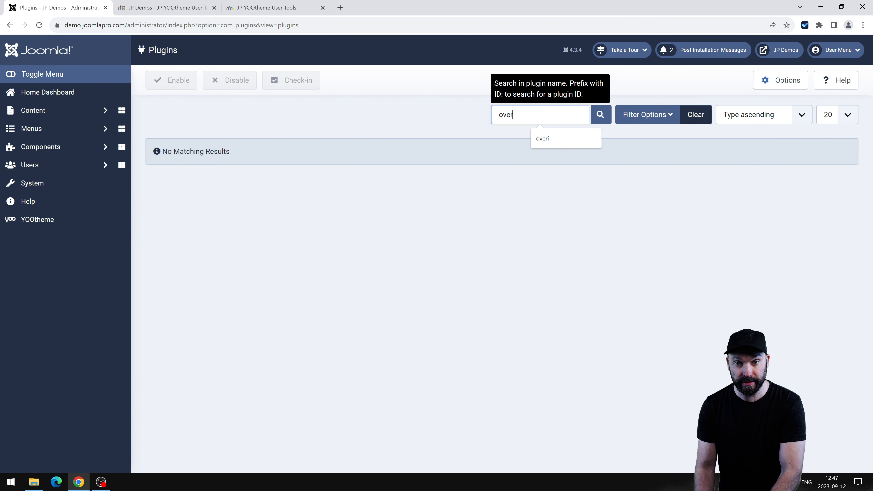
key("Return")
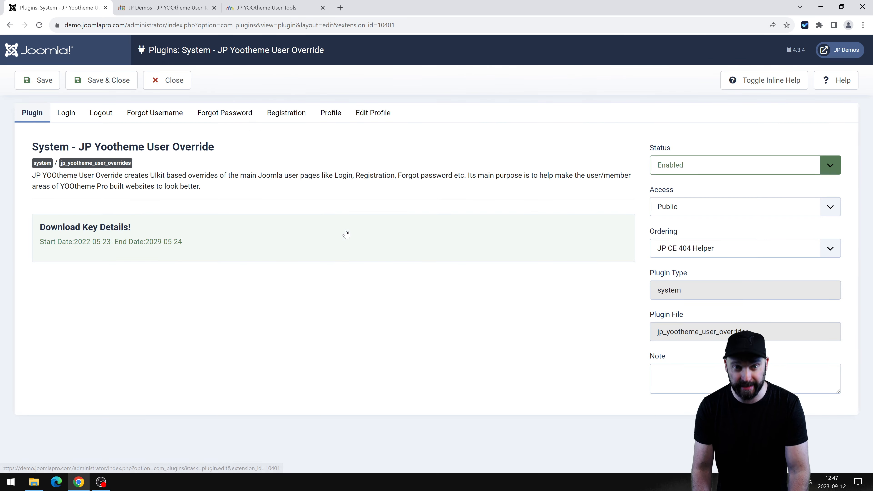
Review the Login, Logout, Forgot Username, Forgot Password, Registration, Profile and Edit Profile tabs.
left_click(76, 116)
left_click(102, 113)
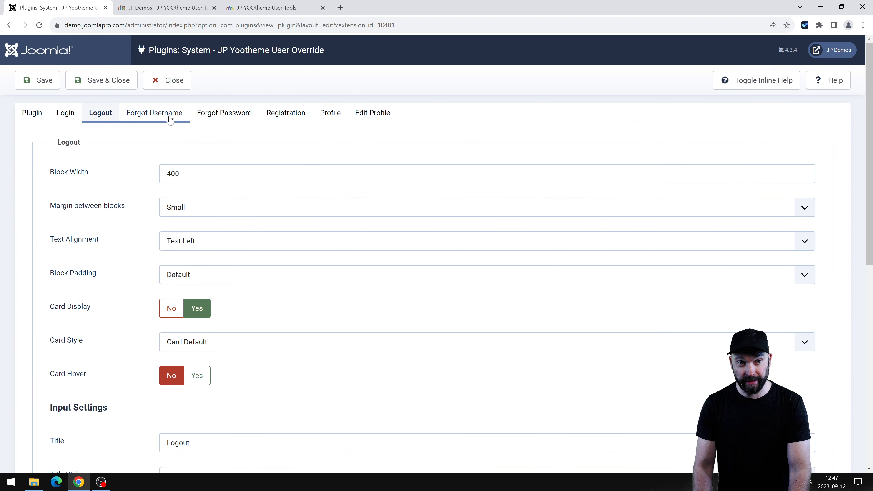
left_click(154, 114)
left_click(225, 114)
left_click(289, 115)
left_click(330, 115)
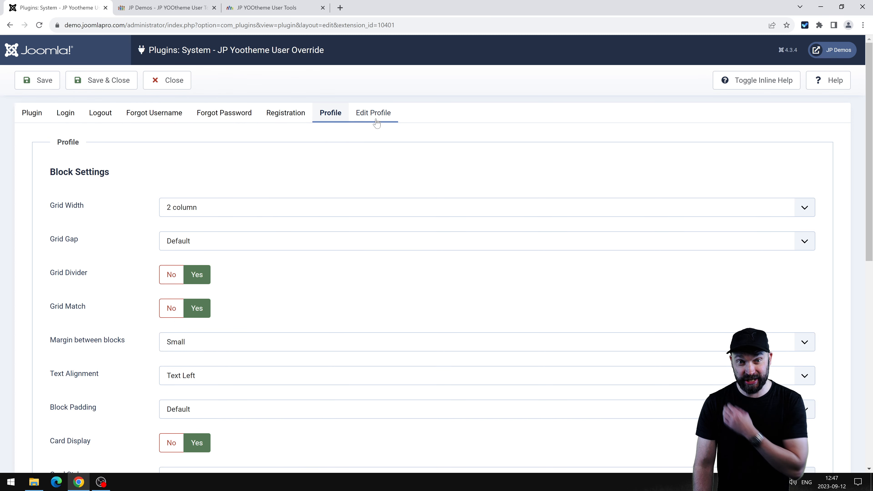
left_click(375, 119)
Step back through the tabs to the Login settings, then bring up the demo site page.
left_click(345, 119)
left_click(286, 116)
left_click(225, 116)
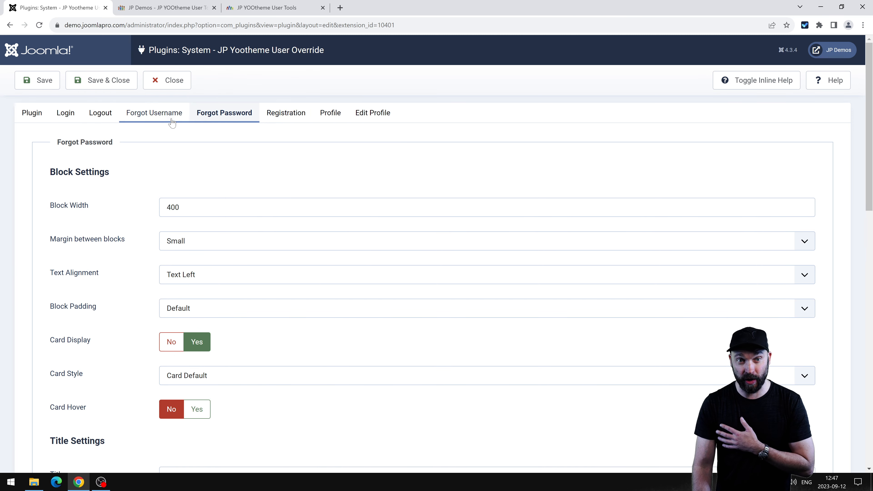
left_click(154, 115)
left_click(100, 115)
left_click(76, 121)
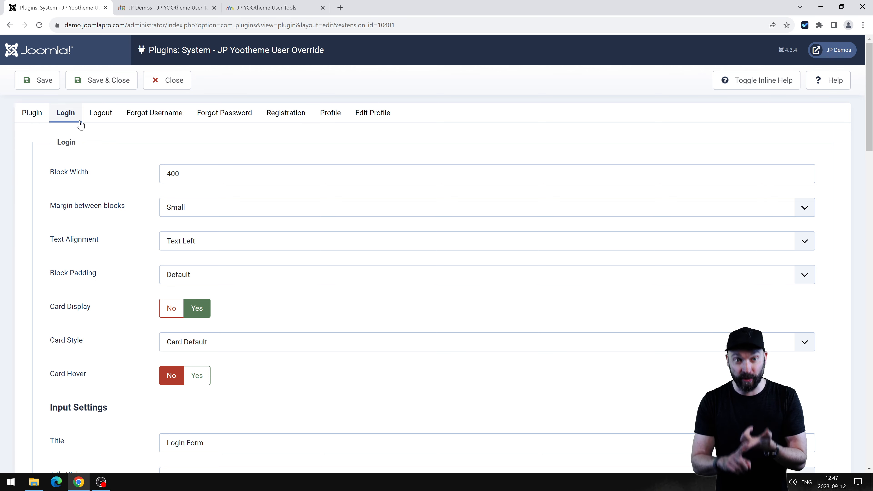
left_click(145, 5)
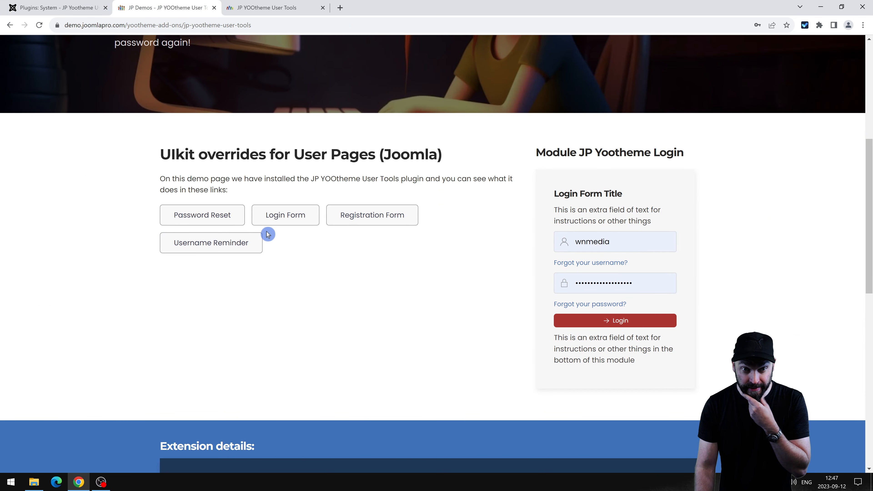
Open the demo site's Login Form page, then go to the JP YOOtheme User Tools demo.
left_click(299, 216)
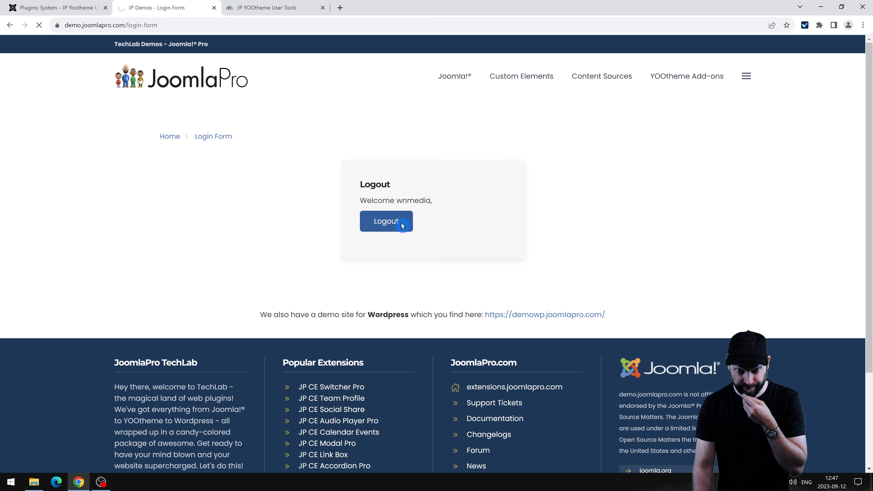
scroll(642, 263, "down", 7)
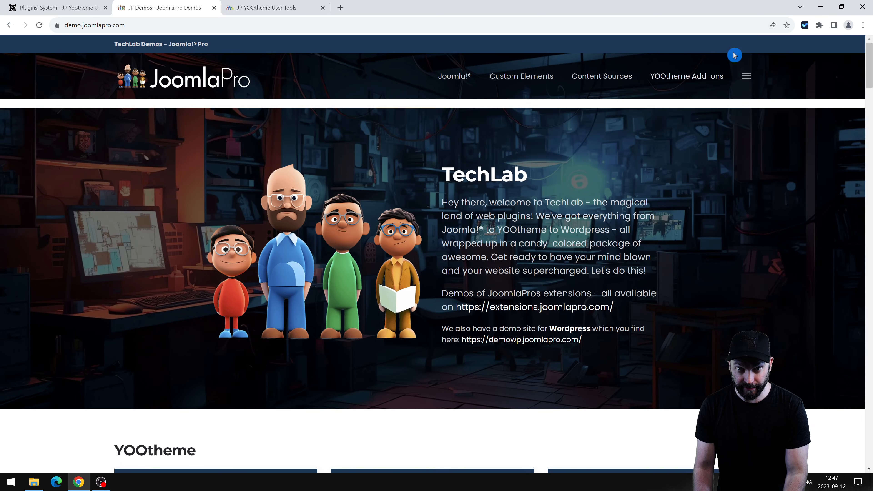
mouse_move(677, 82)
left_click(347, 131)
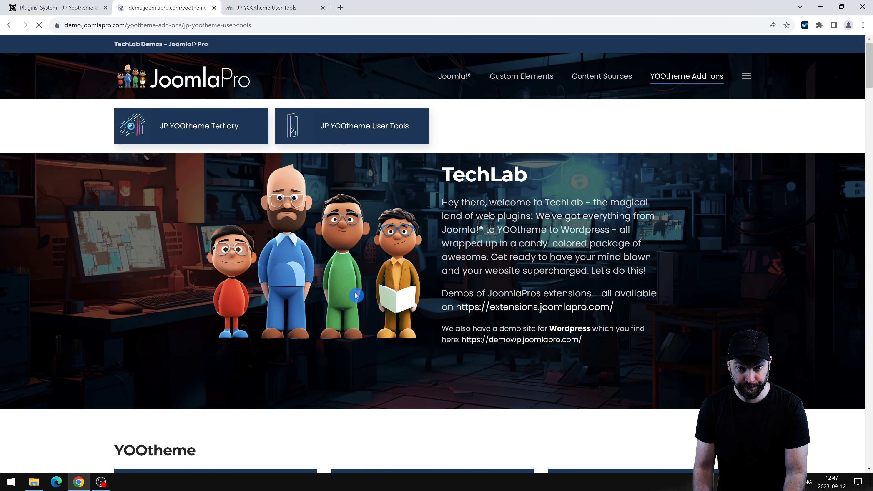
Preview the overridden login form with its Register option, then return to the plugin's Login settings.
scroll(296, 310, "down", 5)
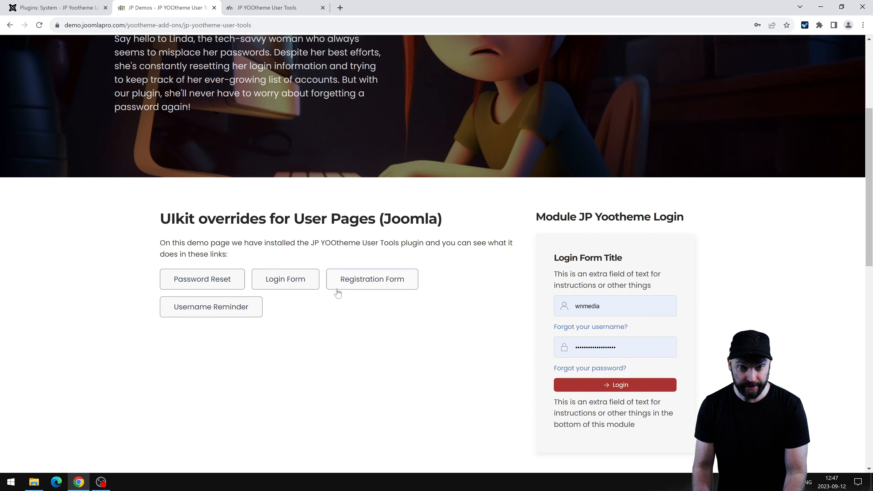
left_click(284, 287)
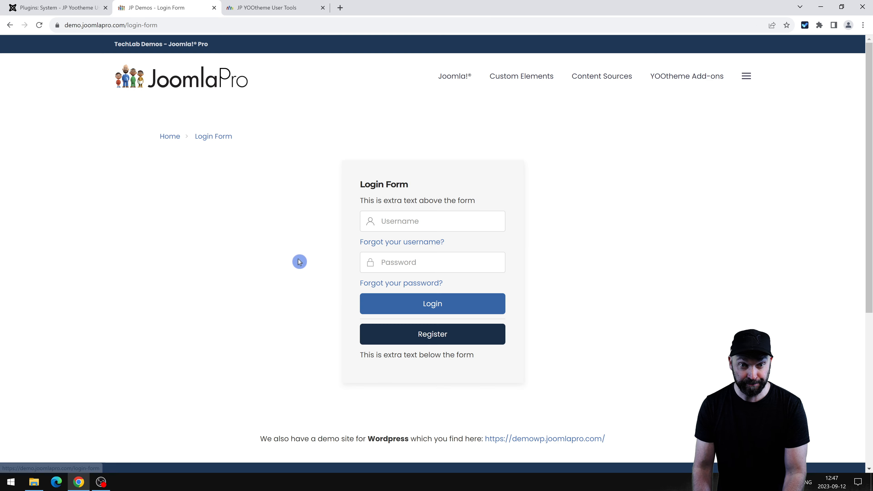
left_click_drag(350, 185, 562, 366)
left_click(562, 366)
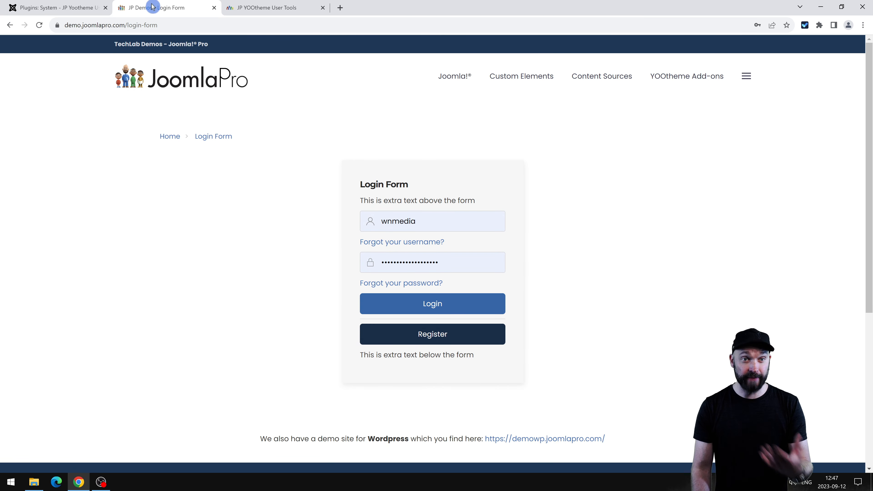
left_click(43, 7)
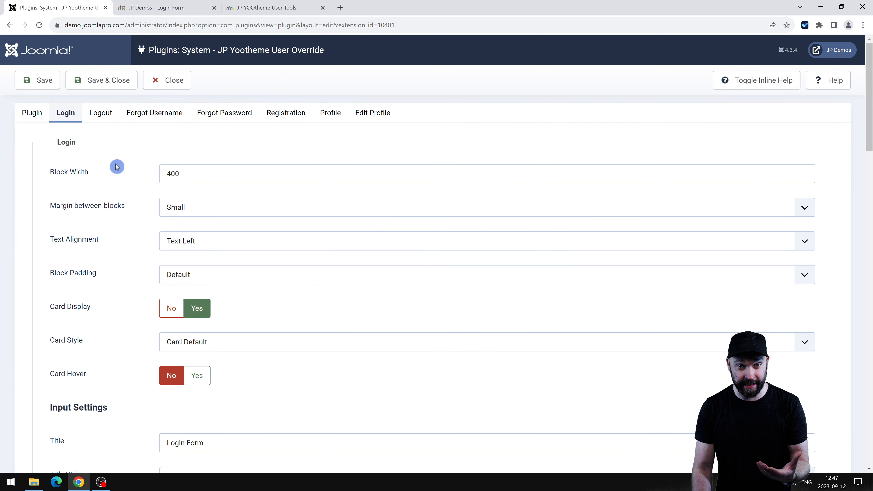
Reload the plugin settings page and log back into the administrator.
left_click(128, 177)
scroll(128, 178, "down", 2)
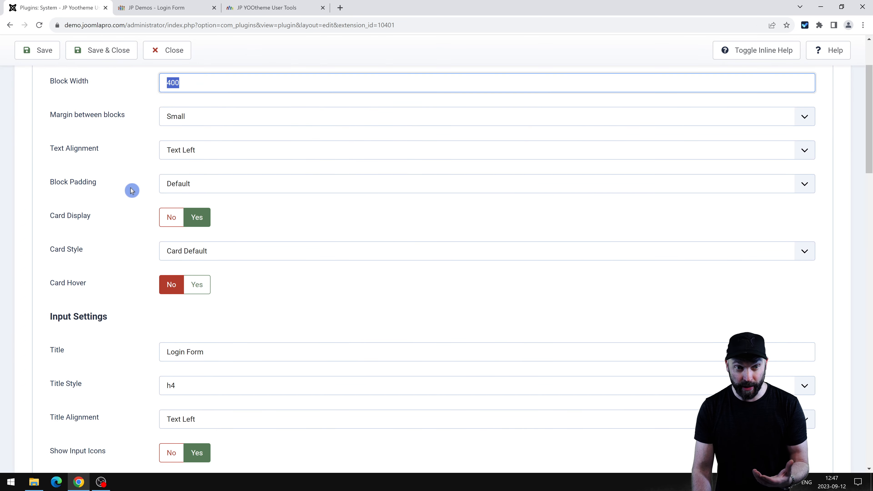
scroll(154, 214, "up", 2)
key("F5")
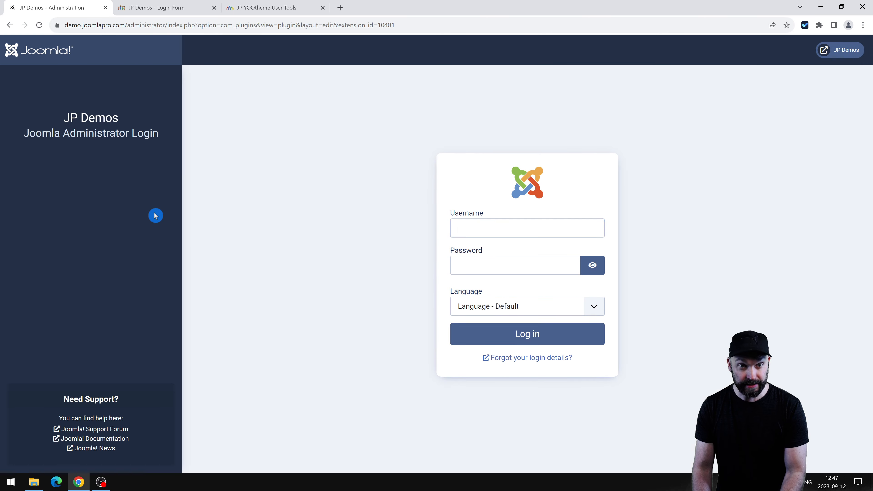
left_click(512, 334)
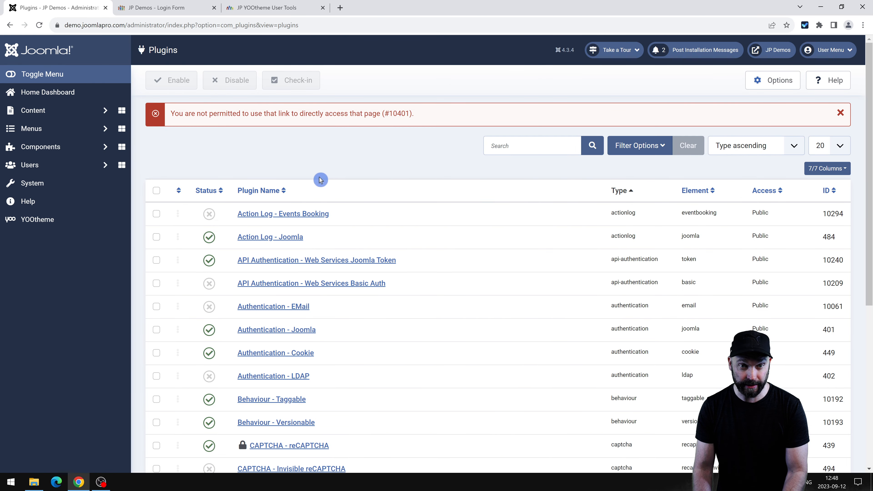
Set Shared Sessions to No in the Global Configuration System settings.
left_click(31, 183)
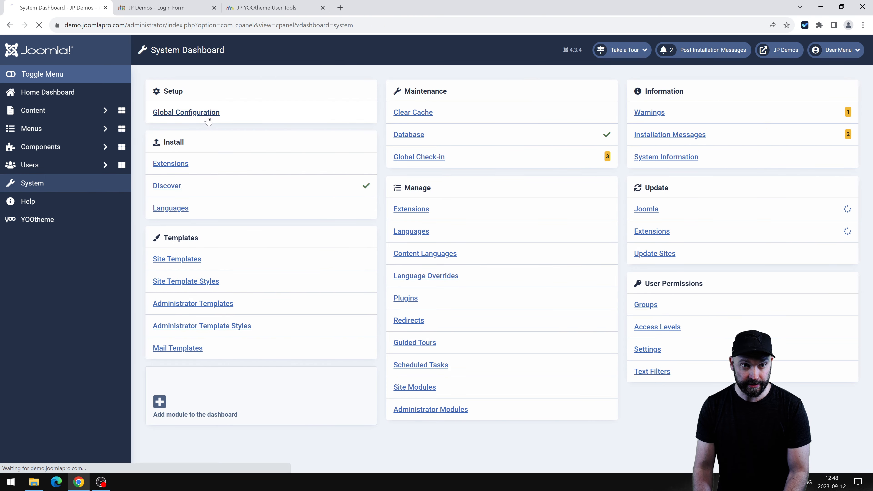
left_click(208, 119)
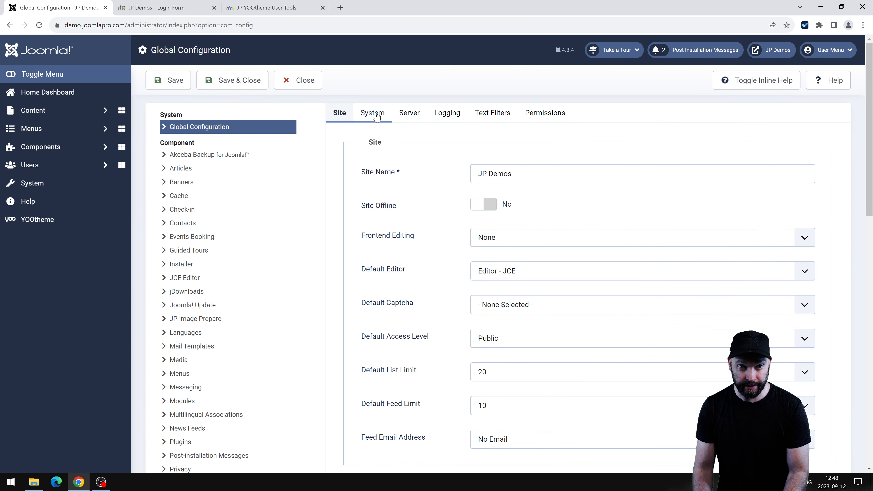
left_click(375, 114)
scroll(406, 319, "down", 3)
left_click(483, 266)
scroll(344, 275, "up", 4)
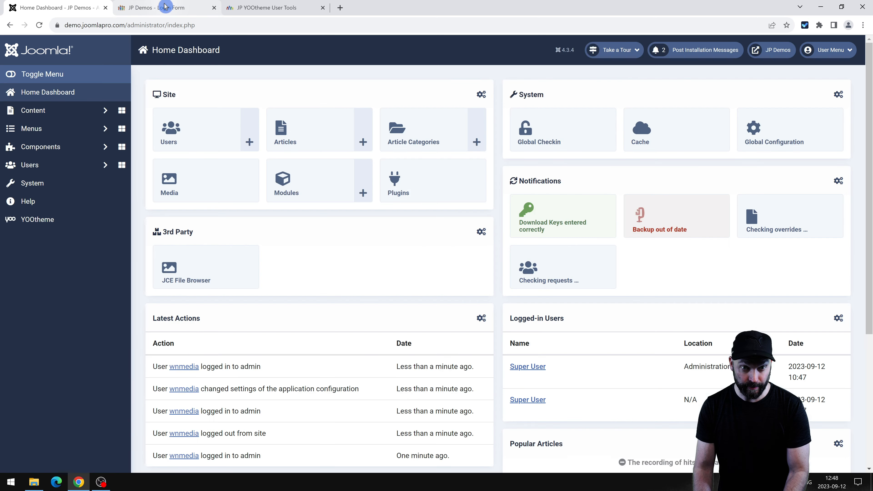
left_click(194, 6)
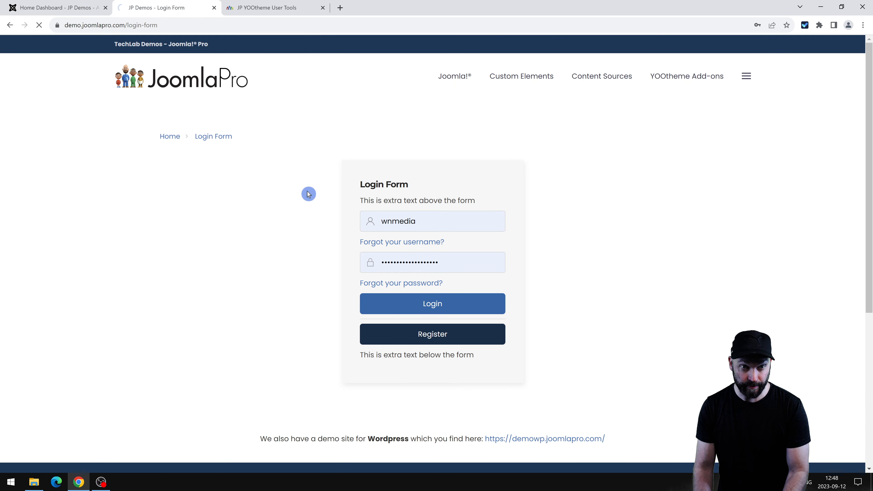
left_click(22, 5)
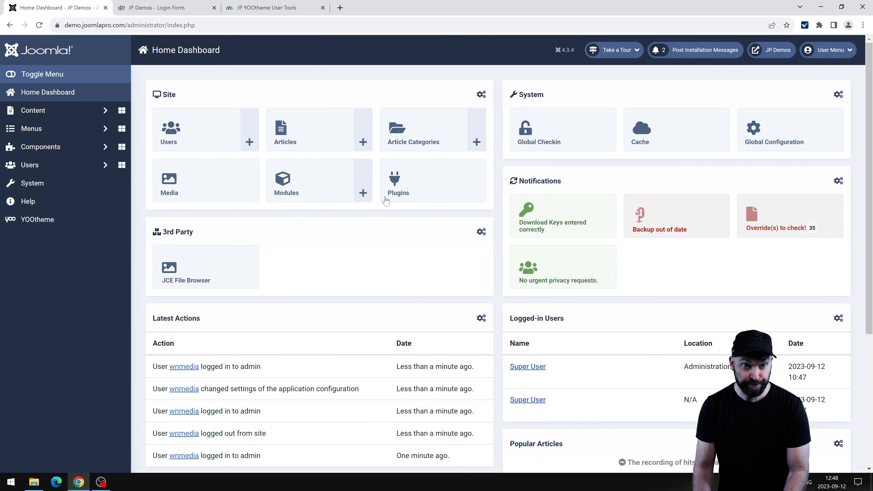
Search plugins for 'over', open System - JP Yootheme User Override, then view the demo login form.
left_click(32, 183)
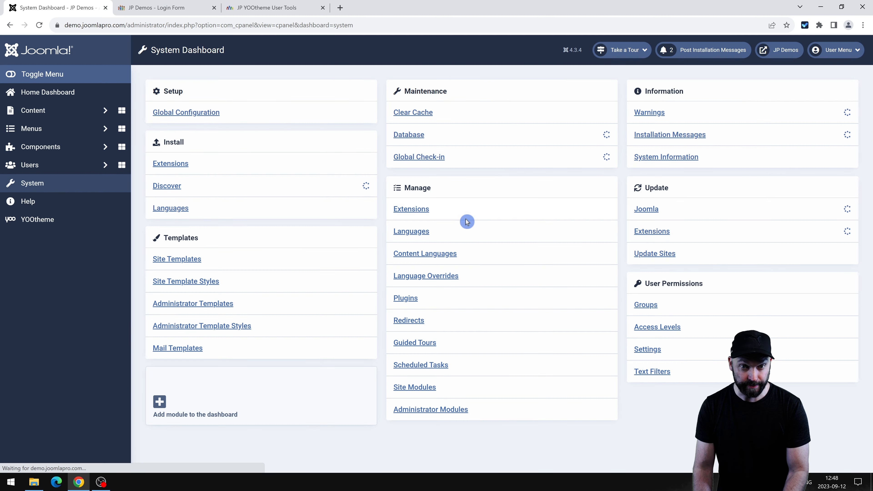
left_click(404, 299)
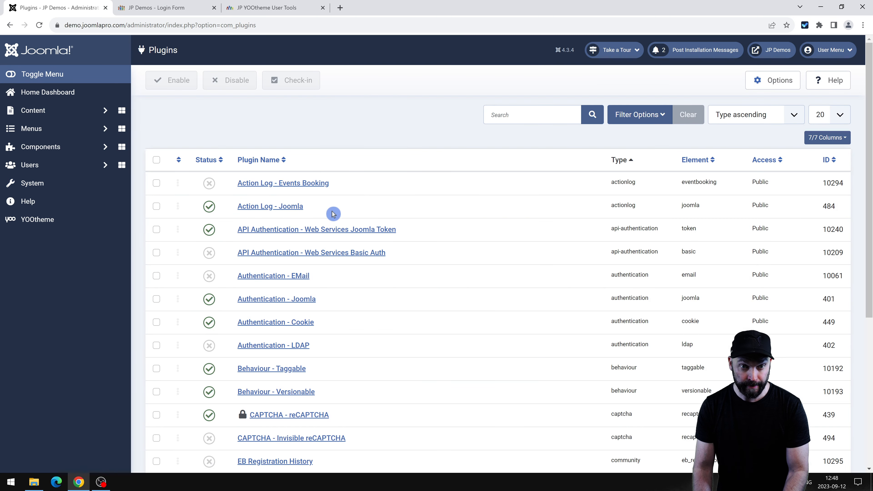
left_click(507, 117)
type("over")
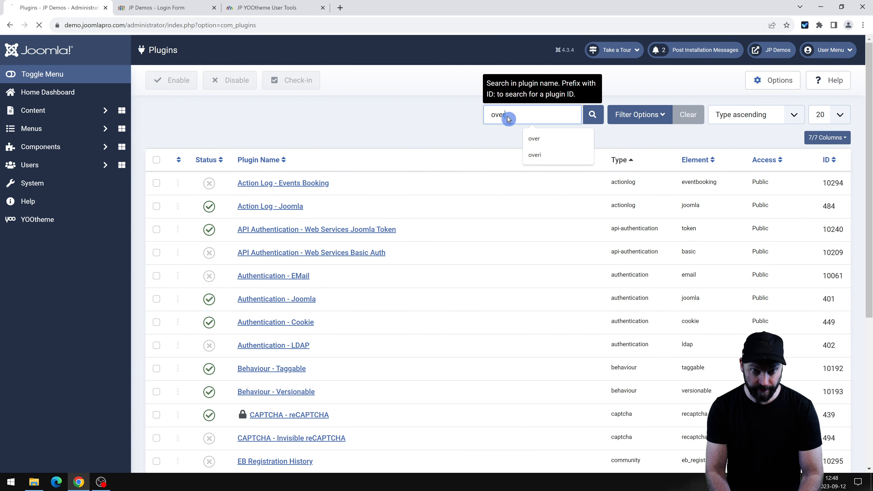
key("Return")
left_click(292, 229)
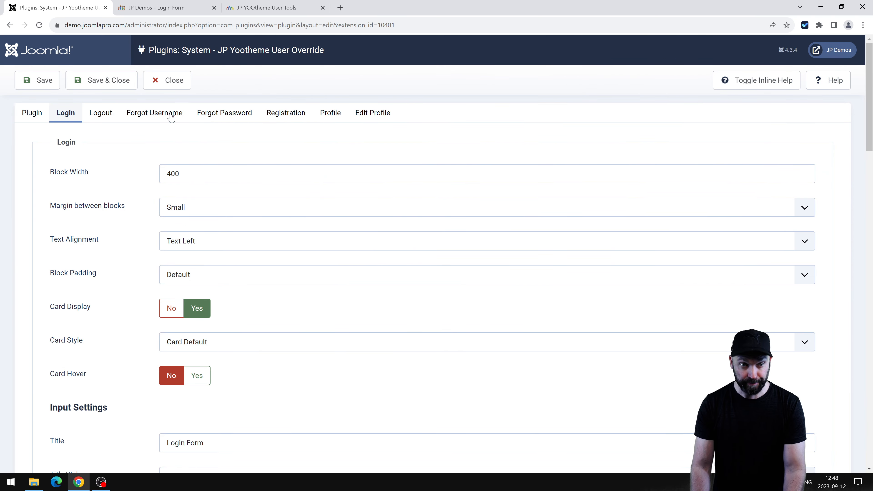
left_click(175, 8)
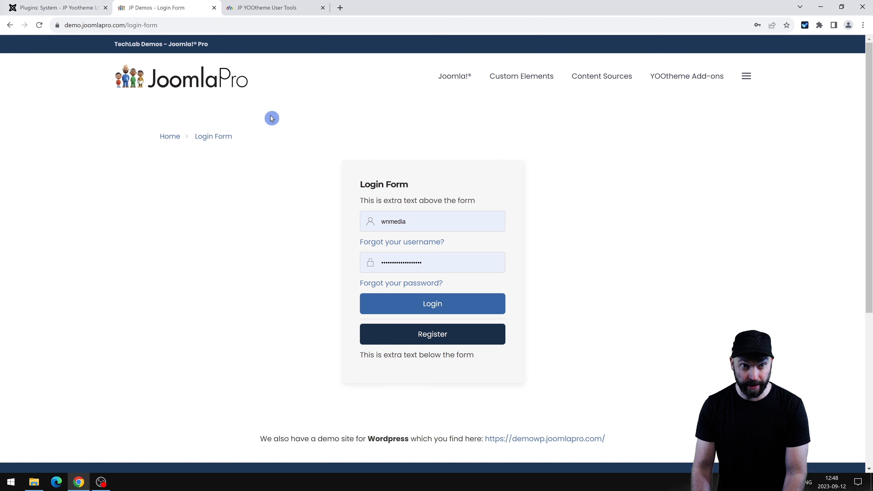
Set the login Block Width to 500, save, and reload the demo login form.
left_click_drag(158, 25, 128, 25)
left_click(180, 25)
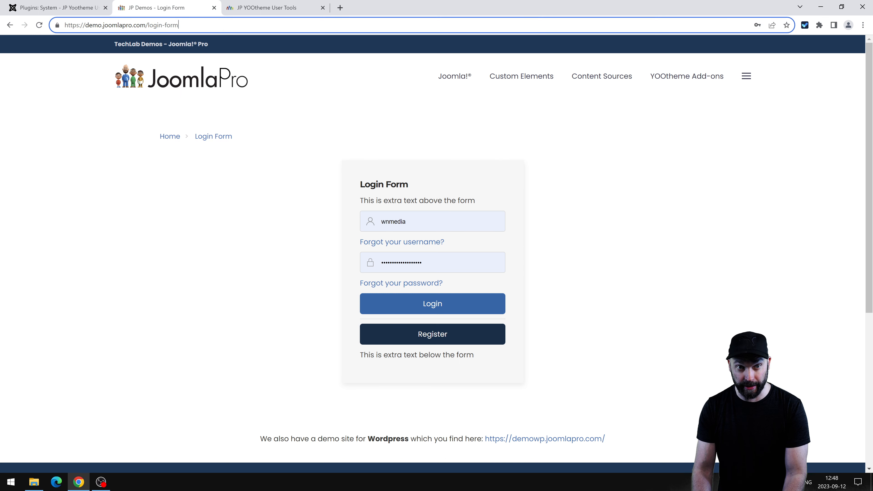
left_click(377, 139)
left_click(68, 7)
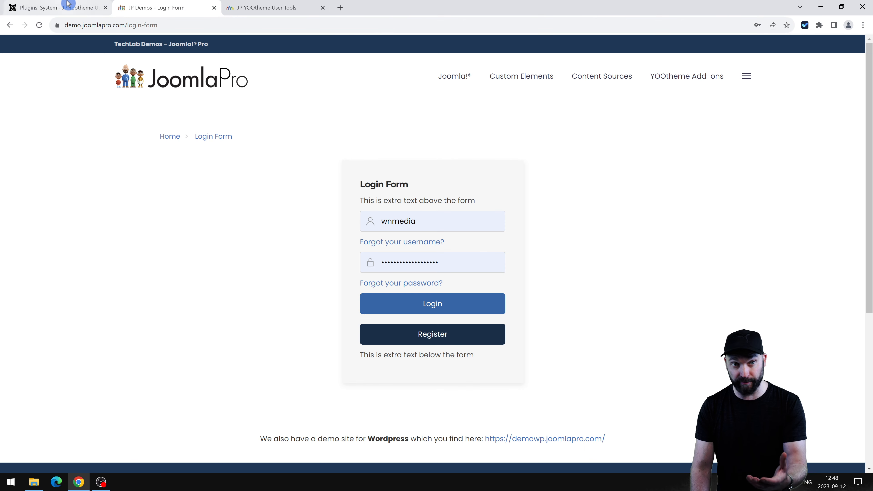
left_click(143, 169)
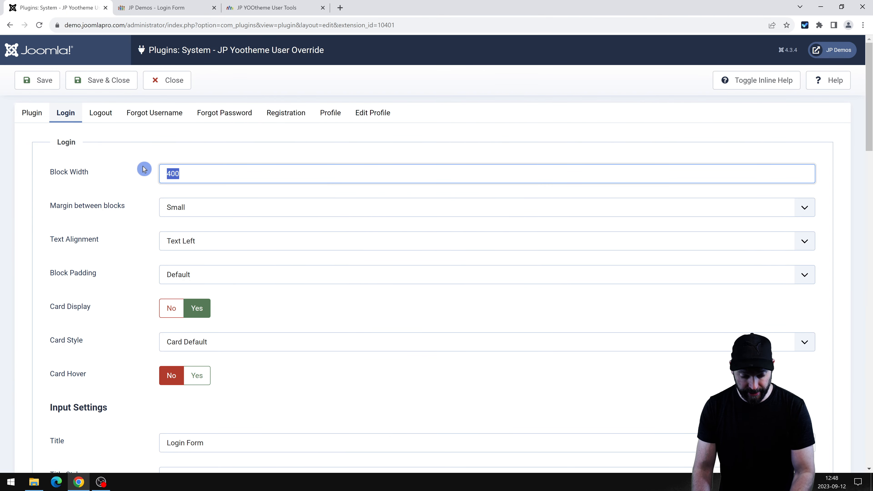
left_click(55, 80)
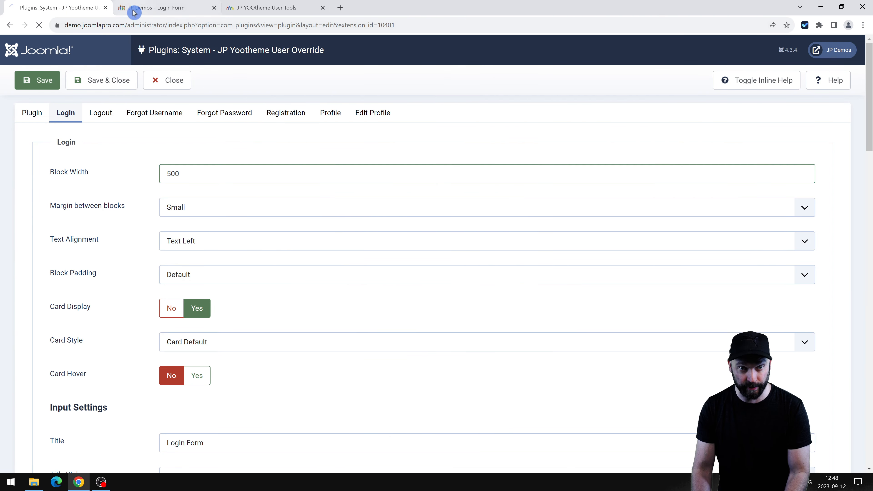
left_click(134, 11)
key("F5")
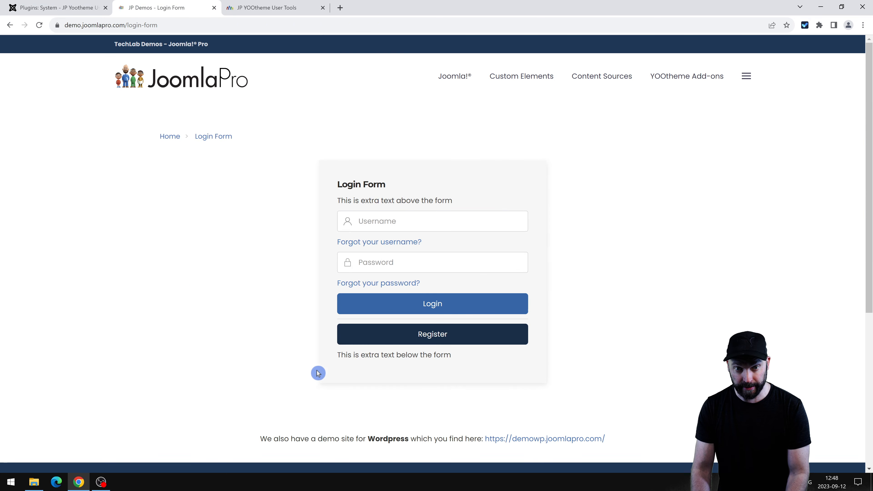
Inspect the login button style and size options without changing them.
left_click(101, 4)
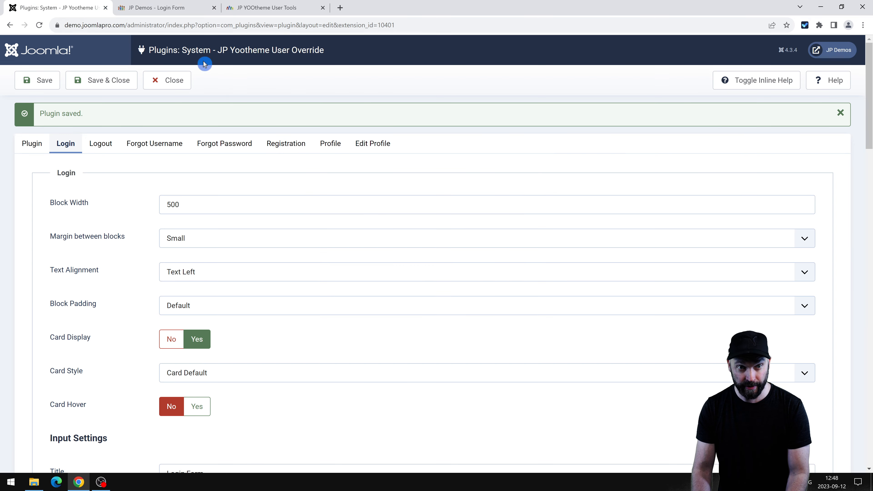
scroll(141, 224, "down", 5)
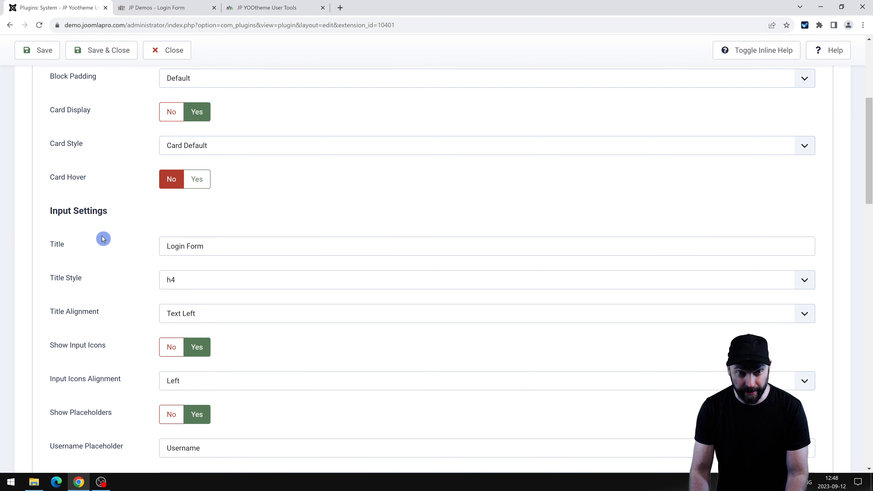
scroll(103, 237, "down", 2)
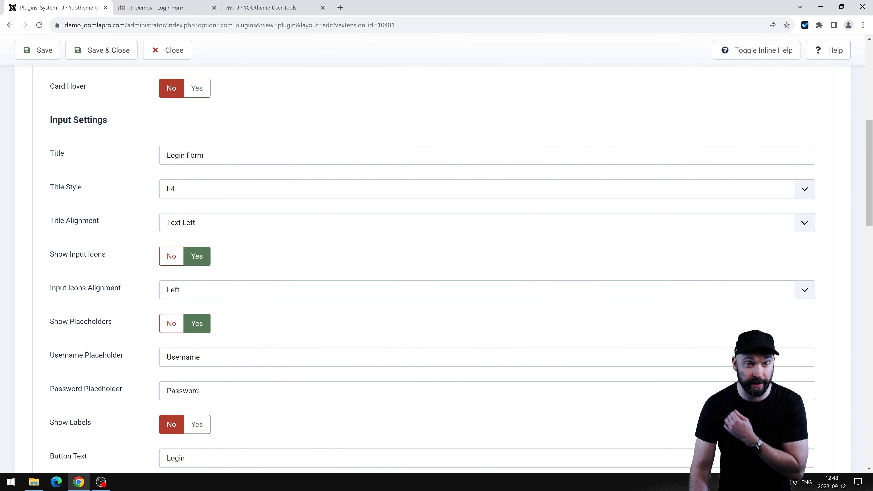
scroll(158, 347, "down", 6)
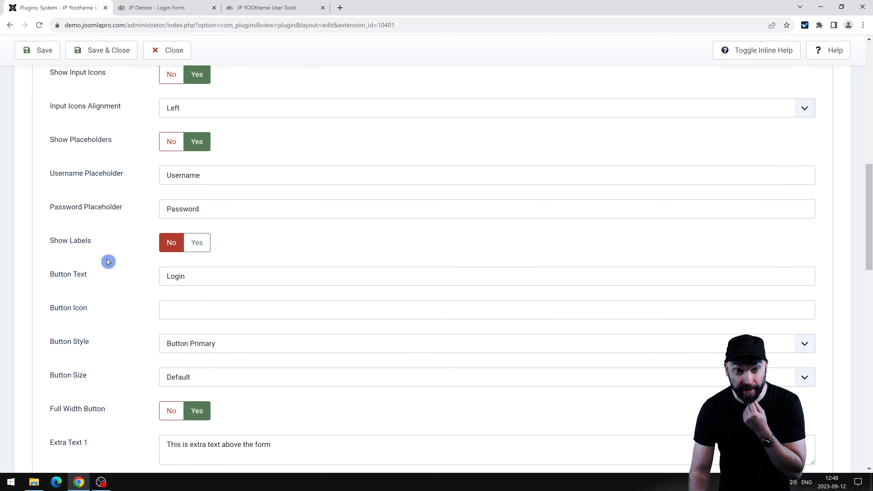
left_click(217, 256)
left_click(115, 260)
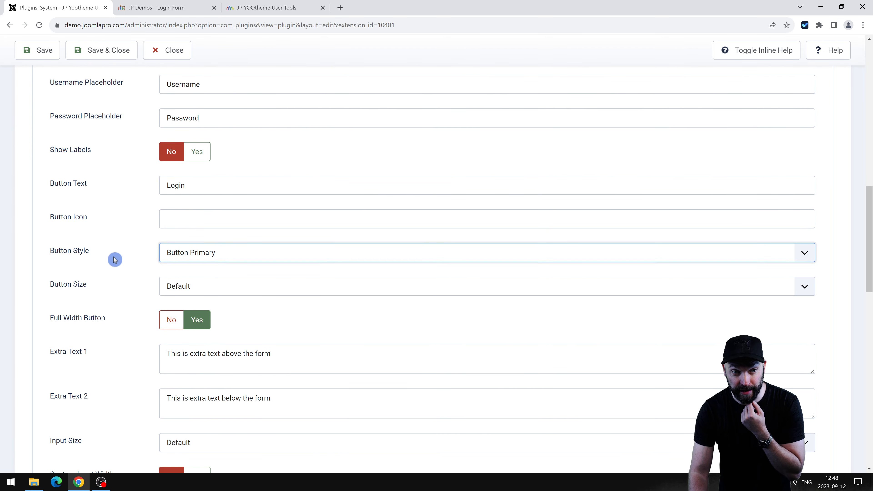
left_click(201, 287)
left_click(31, 281)
Append 'test' to the Register Button Text and save the plugin.
scroll(125, 296, "down", 8)
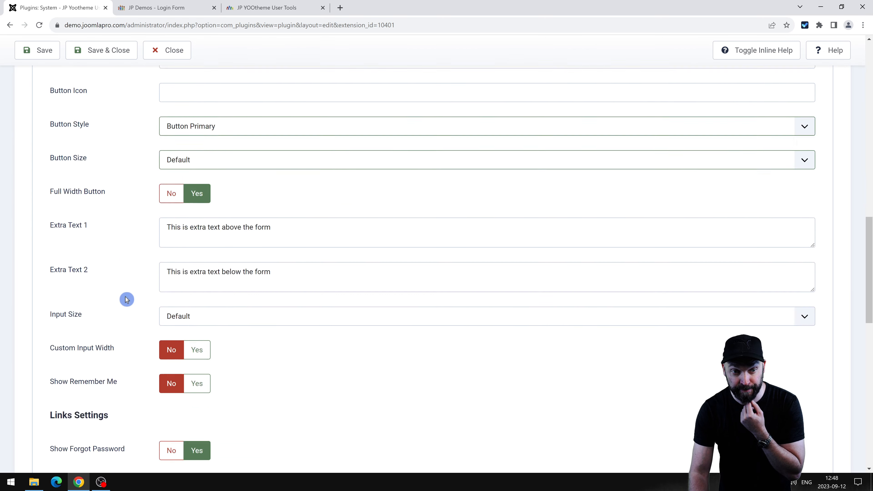
scroll(169, 204, "down", 8)
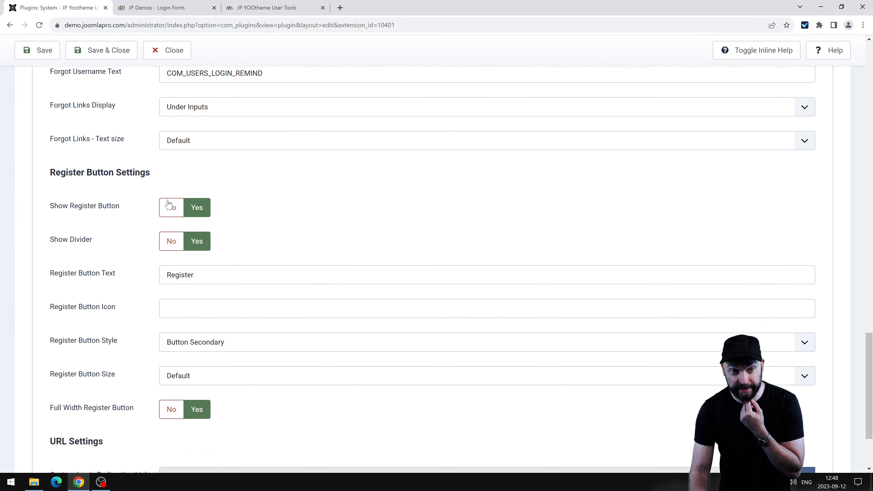
scroll(200, 272, "up", 5)
scroll(200, 273, "down", 5)
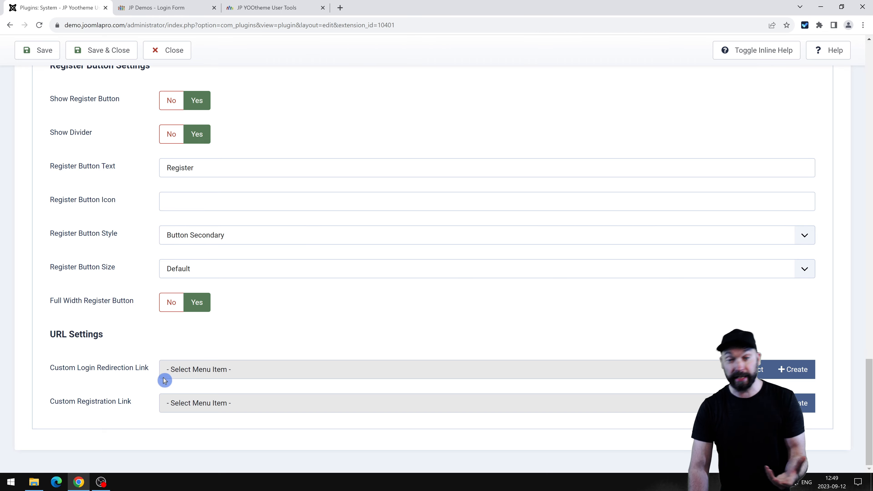
scroll(165, 380, "up", 3)
scroll(158, 395, "down", 3)
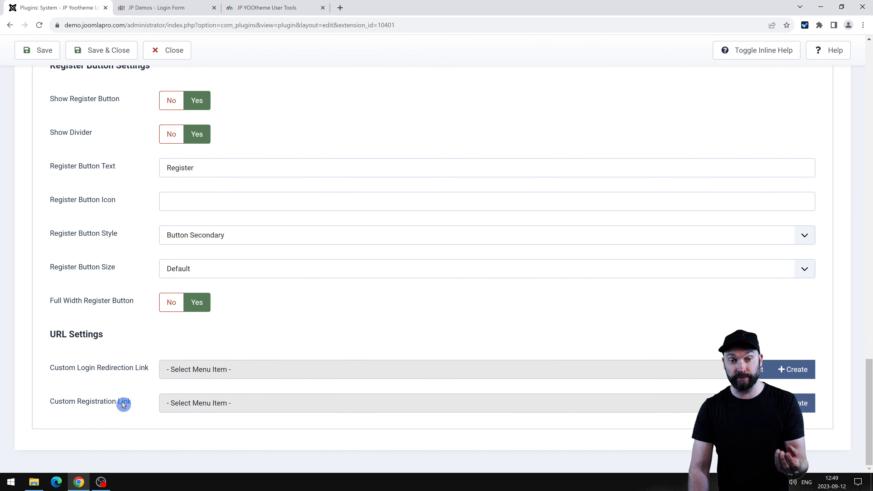
scroll(125, 377, "up", 6)
scroll(162, 343, "up", 6)
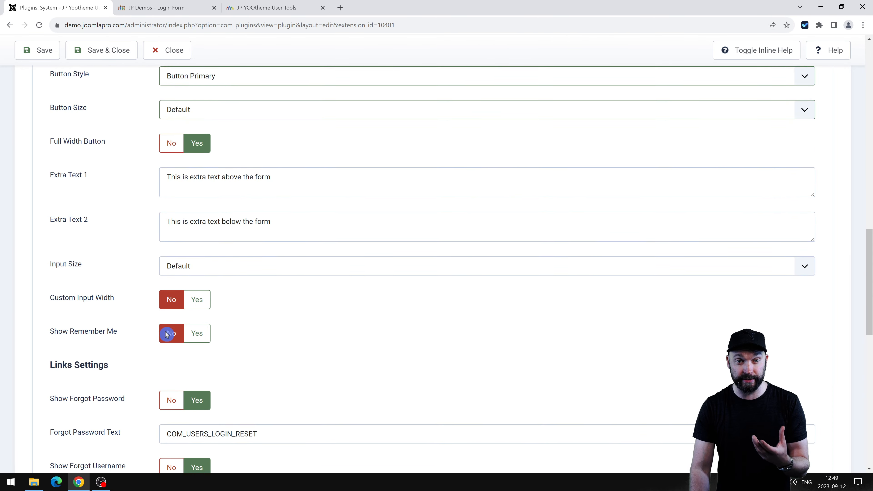
scroll(167, 334, "down", 7)
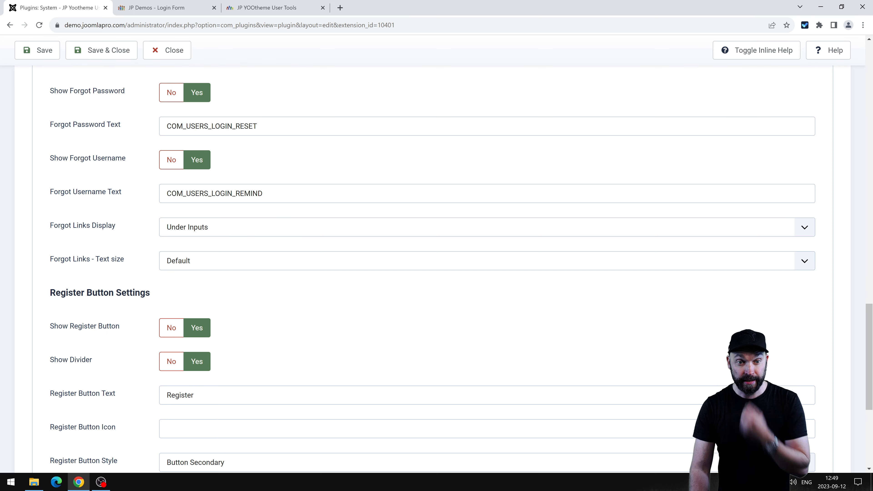
scroll(203, 275, "down", 3)
left_click(214, 259)
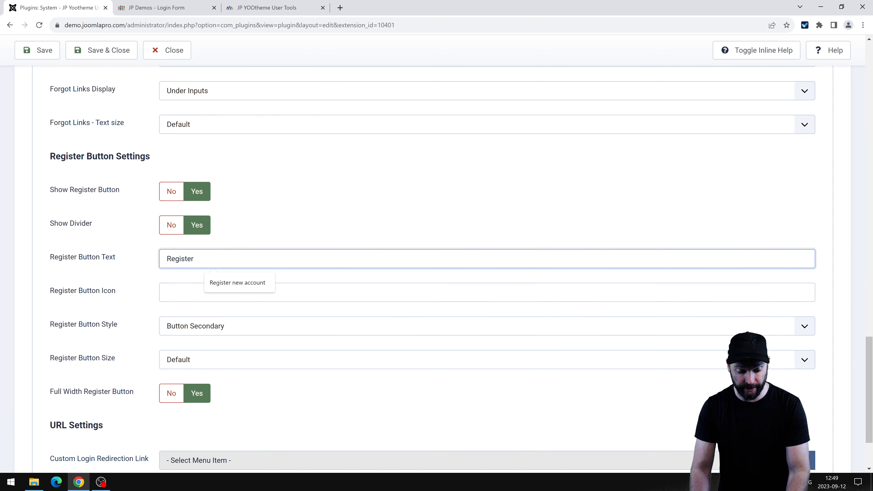
type("test test")
left_click(38, 50)
Reload the demo login form to see the Register button read 'Register test test'.
left_click(146, 8)
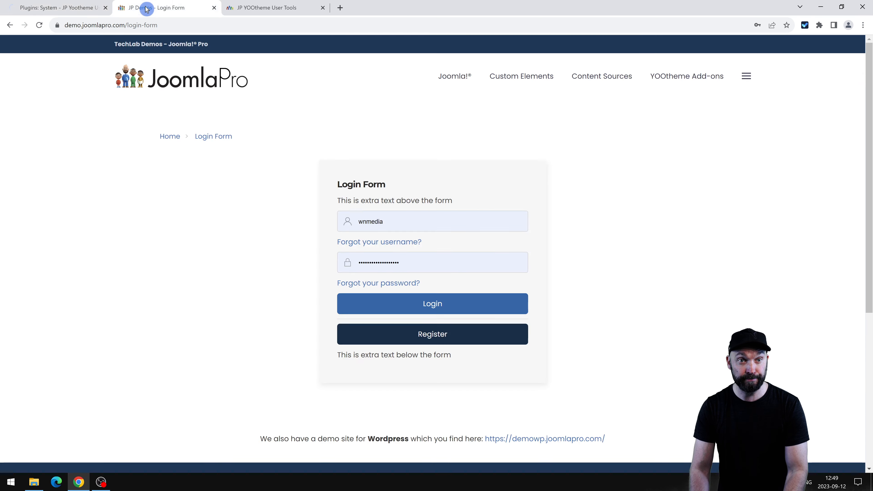
key("F5")
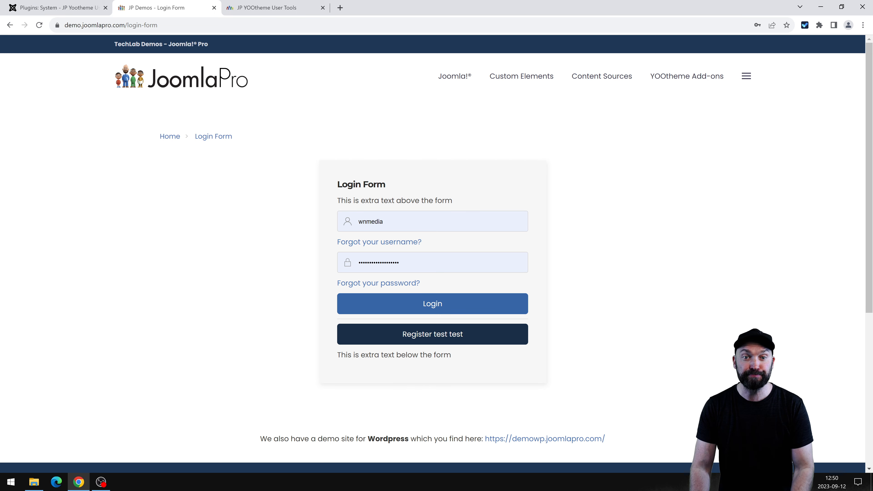
left_click(55, 7)
left_click(143, 4)
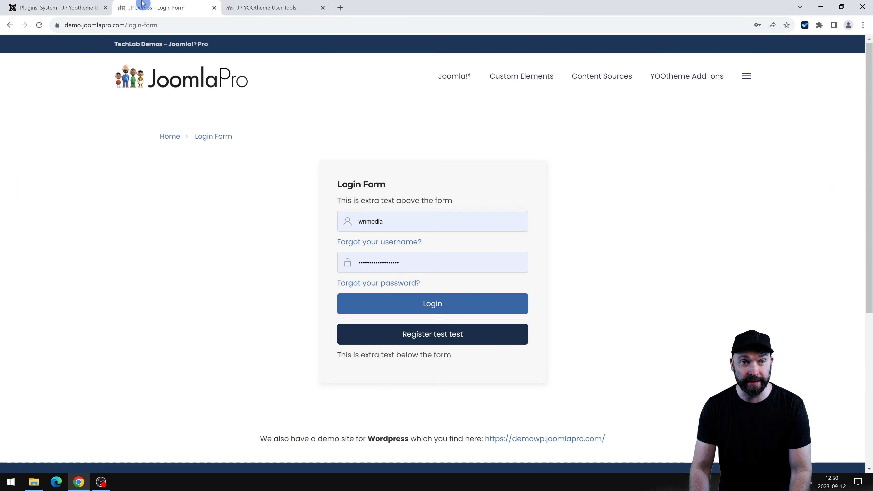
left_click(94, 7)
left_click(93, 145)
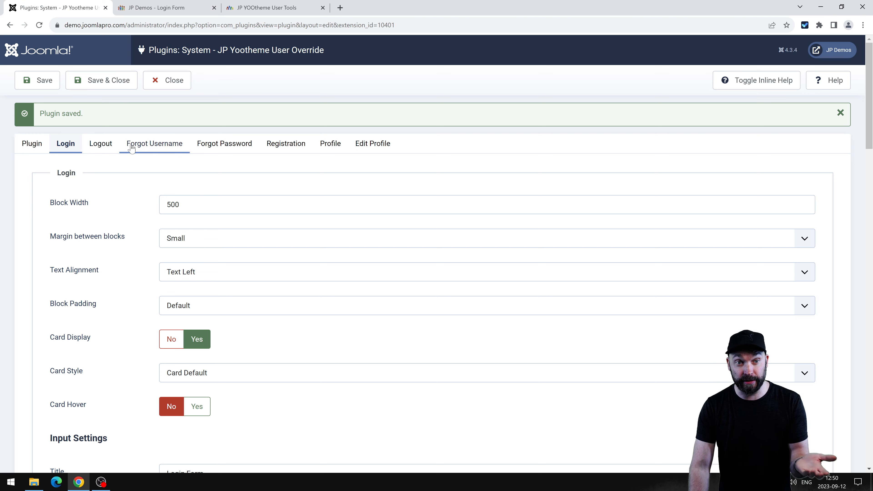
scroll(150, 230, "down", 5)
scroll(156, 240, "up", 5)
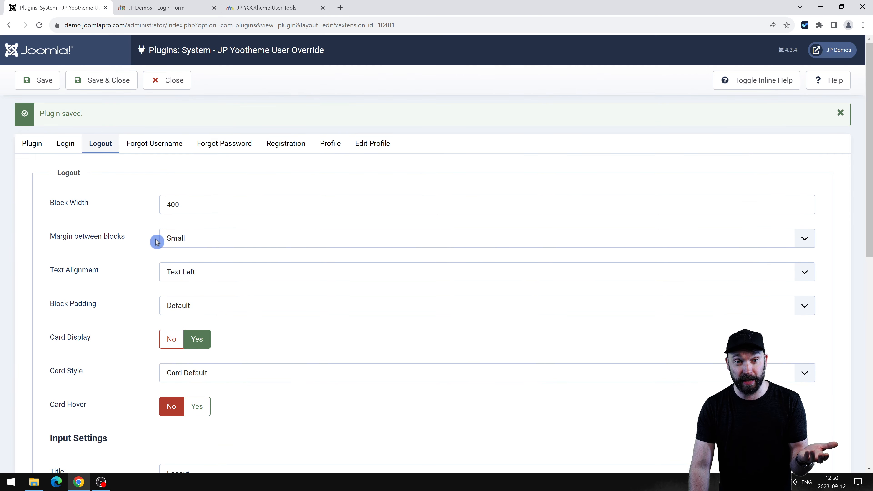
left_click(161, 186)
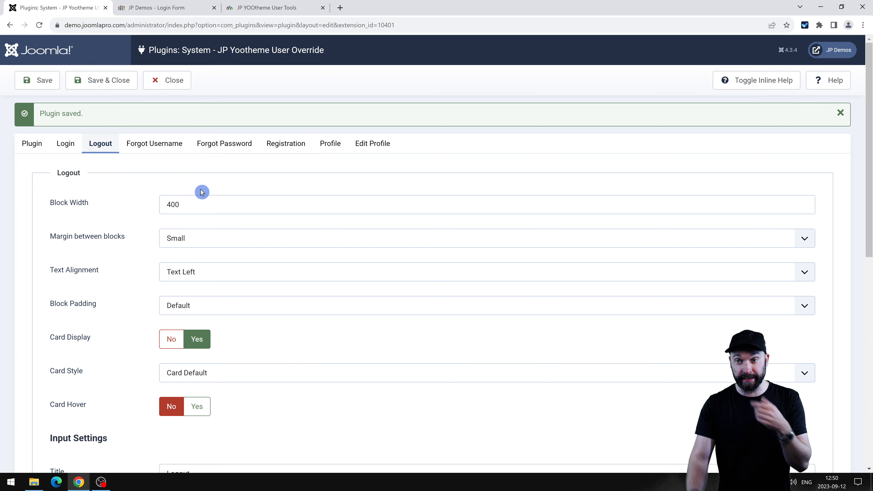
scroll(210, 217, "down", 5)
scroll(220, 246, "up", 5)
scroll(223, 293, "down", 5)
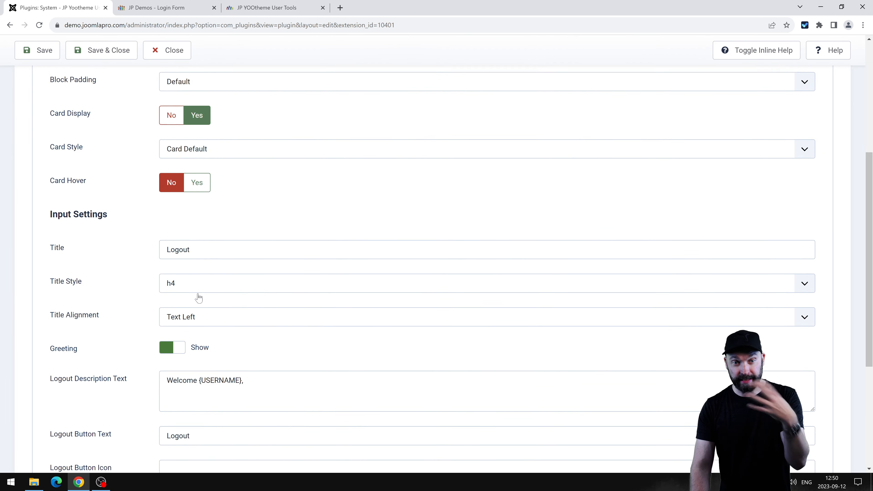
scroll(199, 297, "up", 5)
left_click(155, 143)
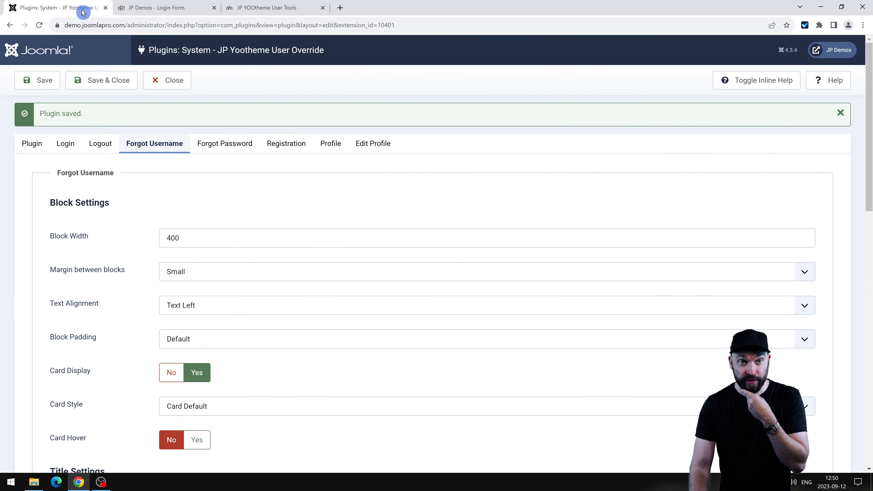
left_click(152, 6)
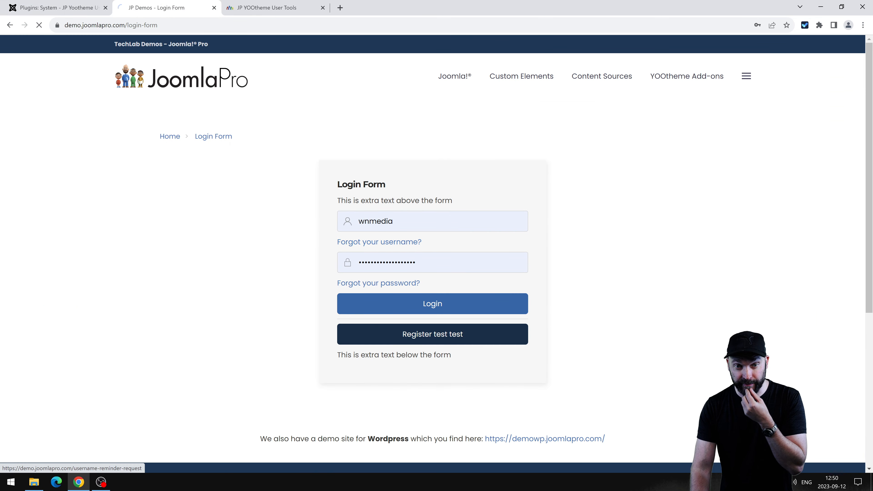
Set the Forgot Username Block Width to 300.
left_click(382, 243)
left_click(67, 8)
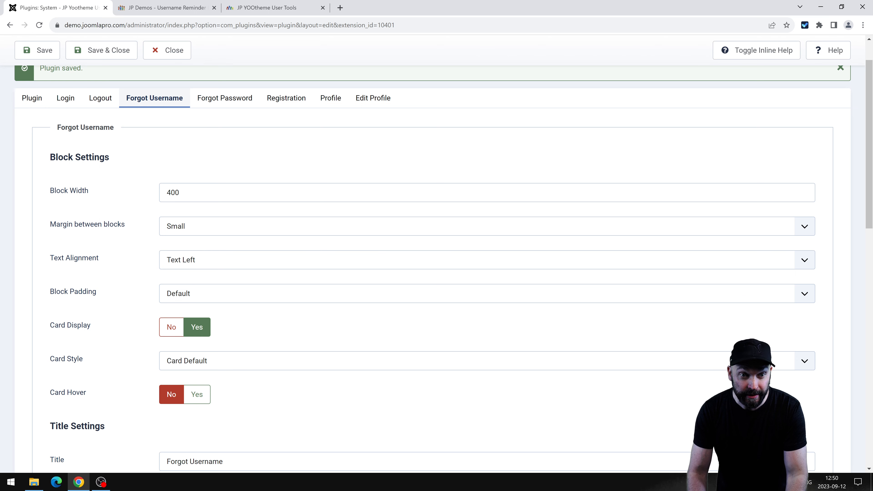
left_click_drag(172, 193, 128, 192)
type("30")
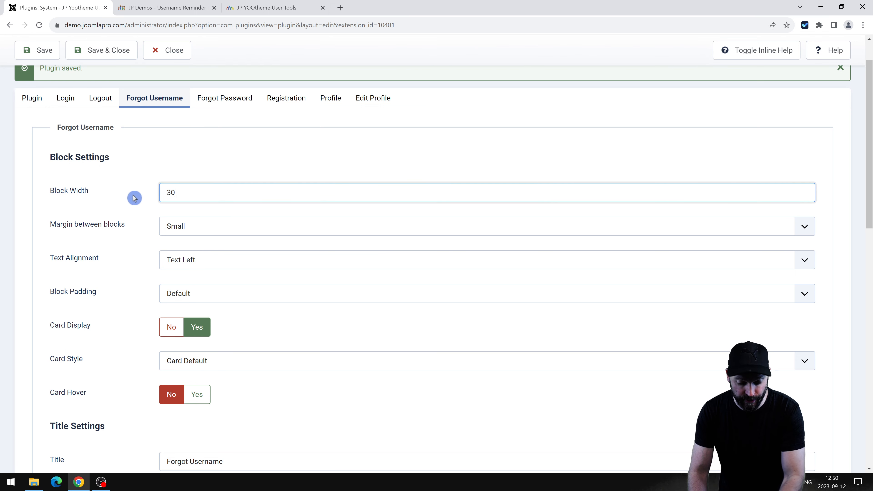
type("0")
Choose Card Secondary for the Forgot Username card and save the plugin.
scroll(220, 309, "down", 4)
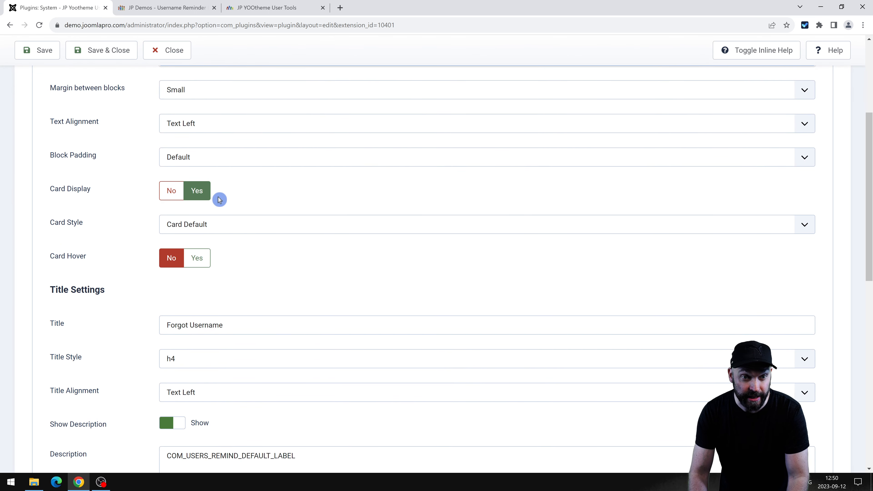
scroll(219, 199, "down", 1)
left_click(209, 179)
left_click(208, 219)
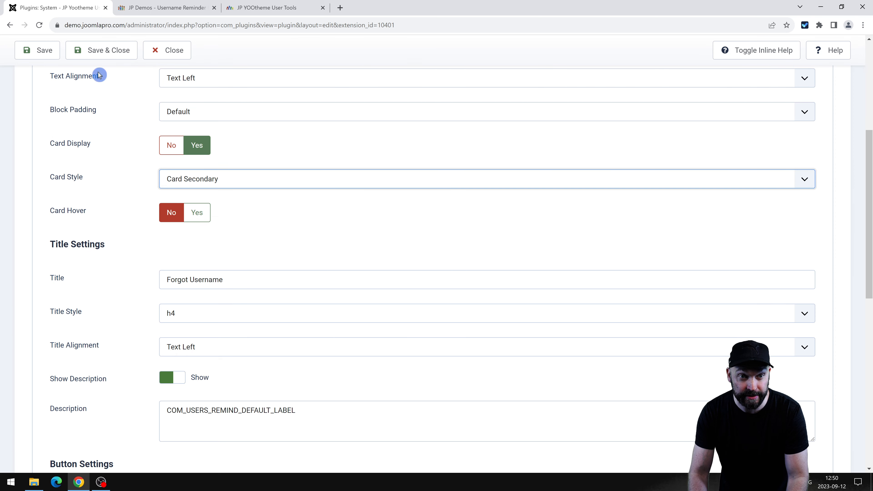
left_click(37, 50)
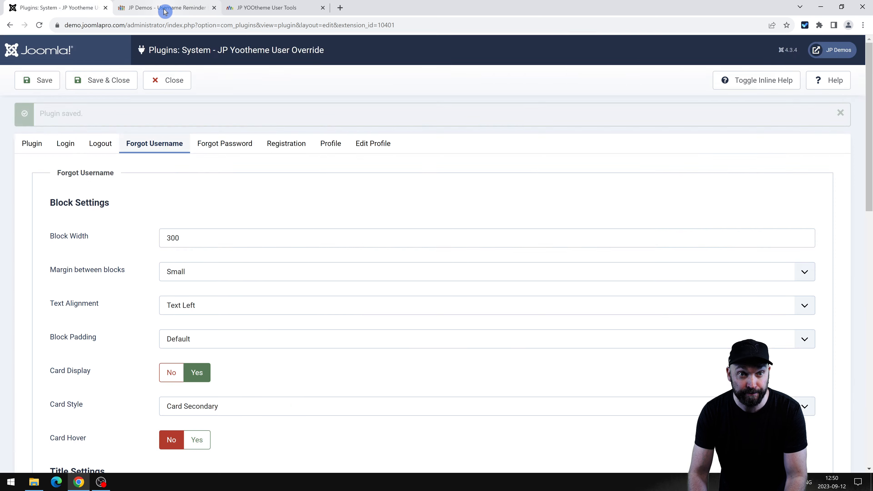
Reload the demo username reminder page to preview the darker card.
left_click(165, 9)
key("F5")
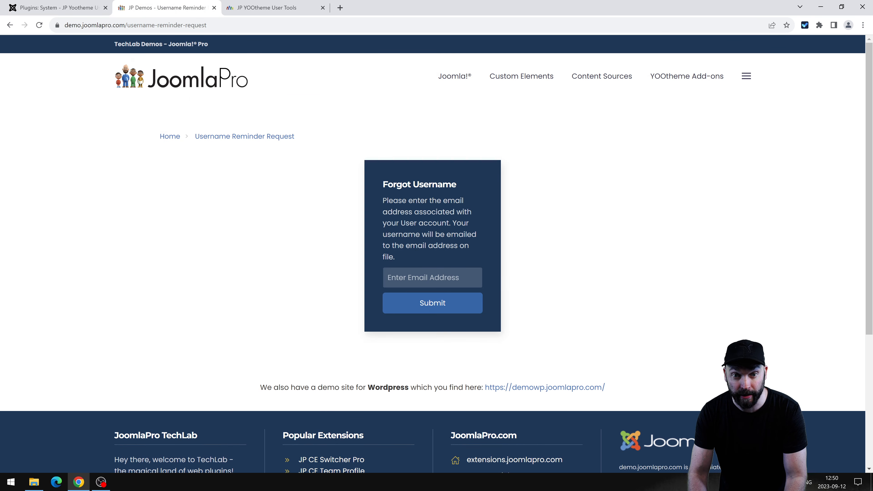
left_click_drag(381, 182, 478, 249)
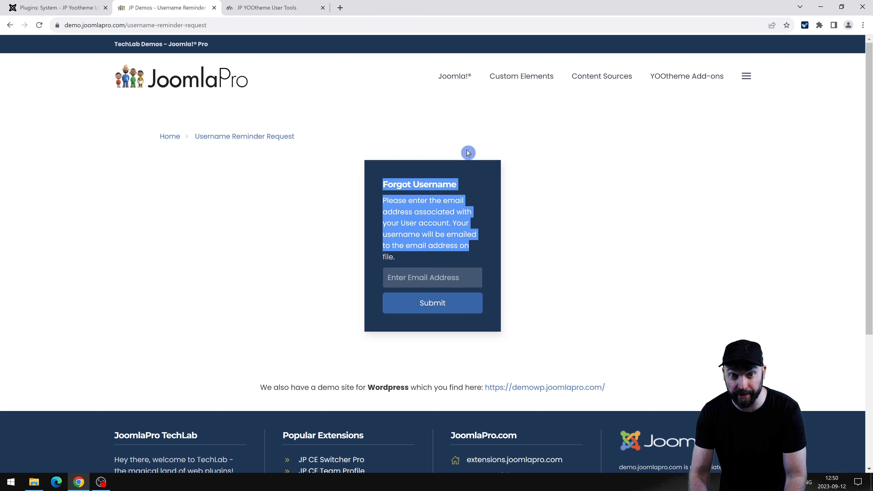
left_click(360, 172)
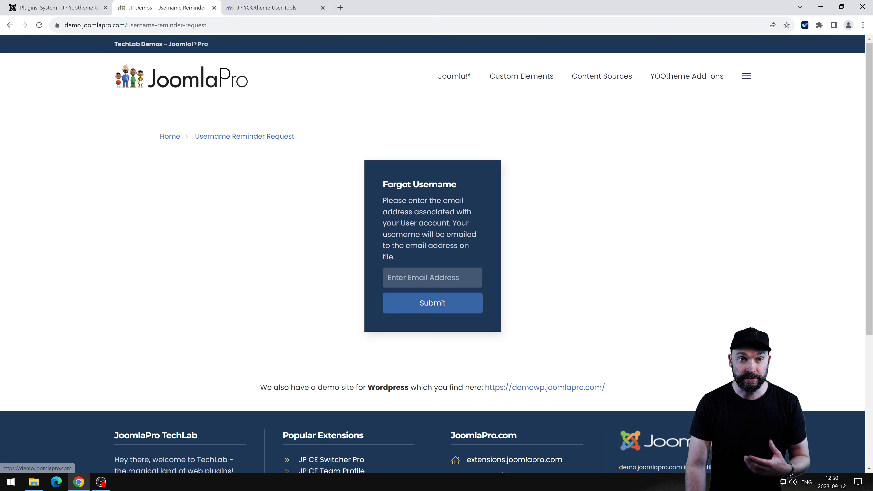
Browse the Forgot Password and Registration settings, then go to the demo homepage.
left_click(83, 5)
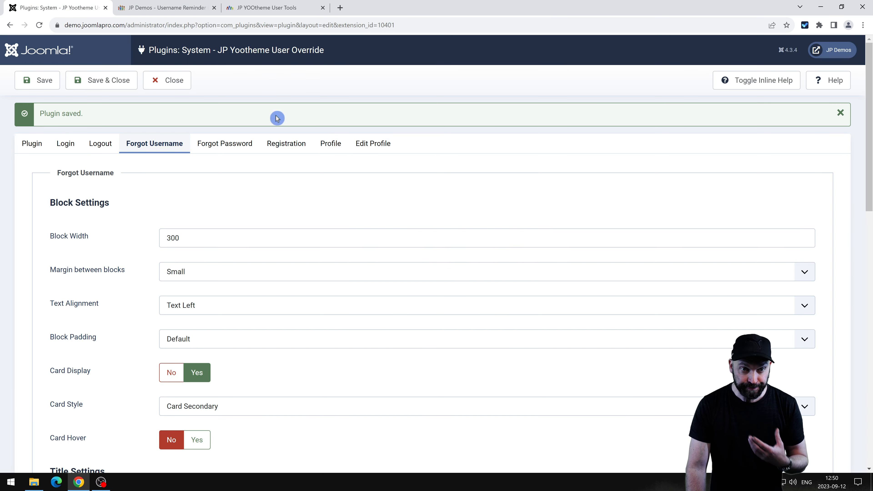
left_click(228, 148)
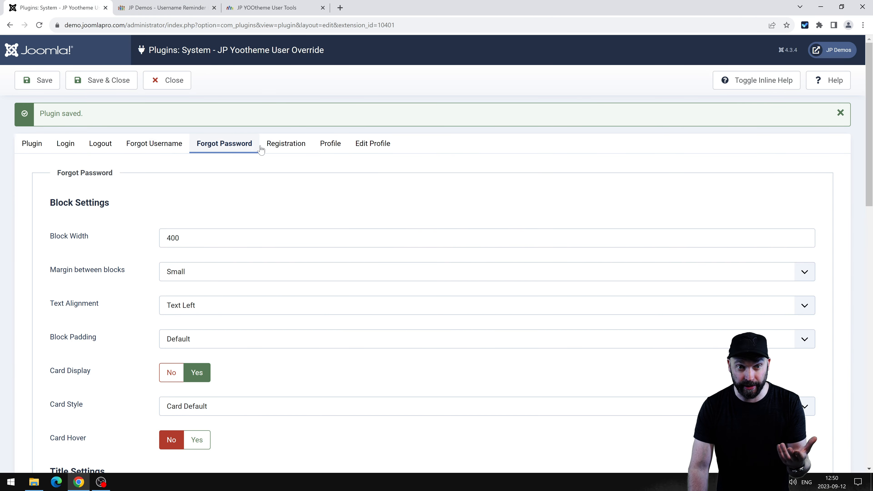
left_click(286, 144)
left_click(234, 143)
left_click(292, 150)
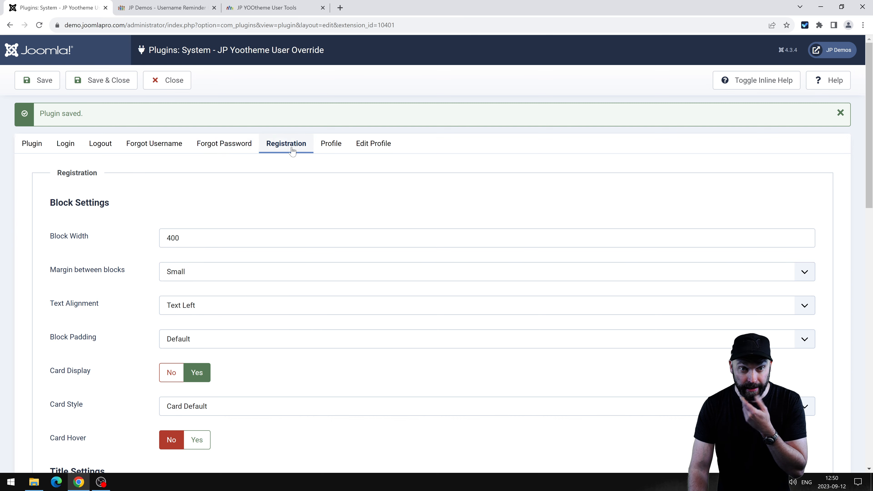
left_click(142, 15)
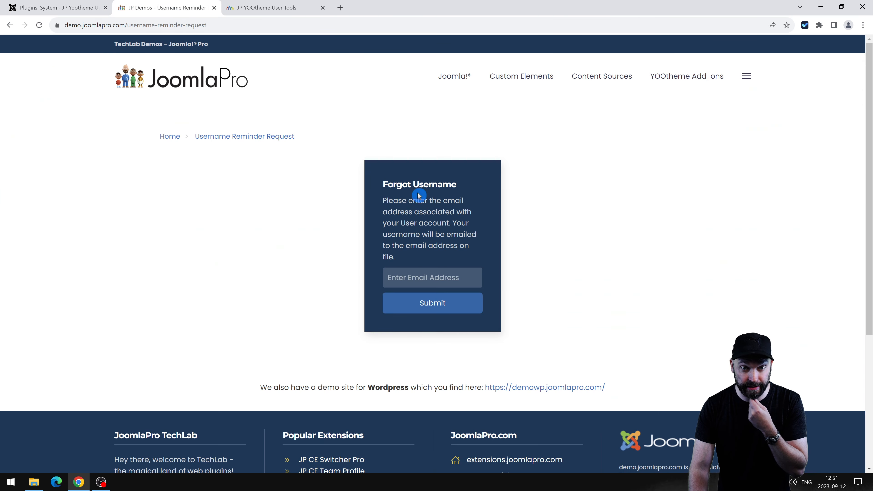
left_click(169, 137)
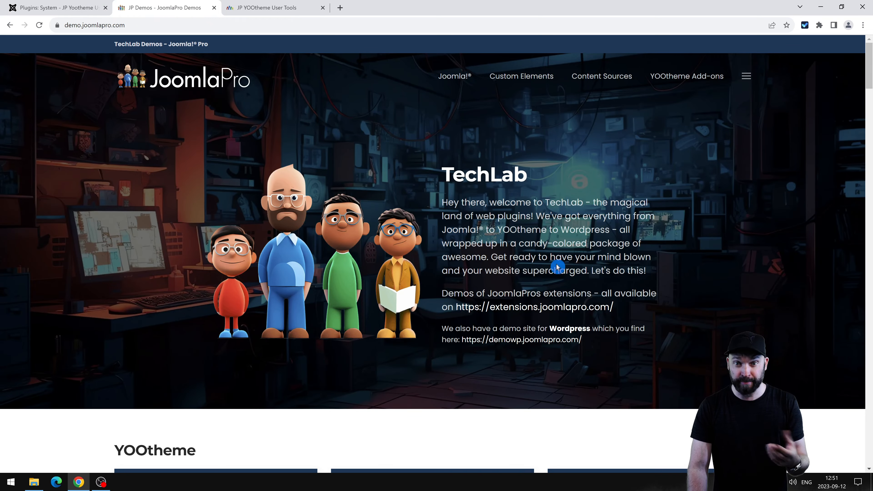
View the demo Registration Form via JP YOOtheme User Tools, then return to the plugin's Registration settings.
mouse_move(705, 78)
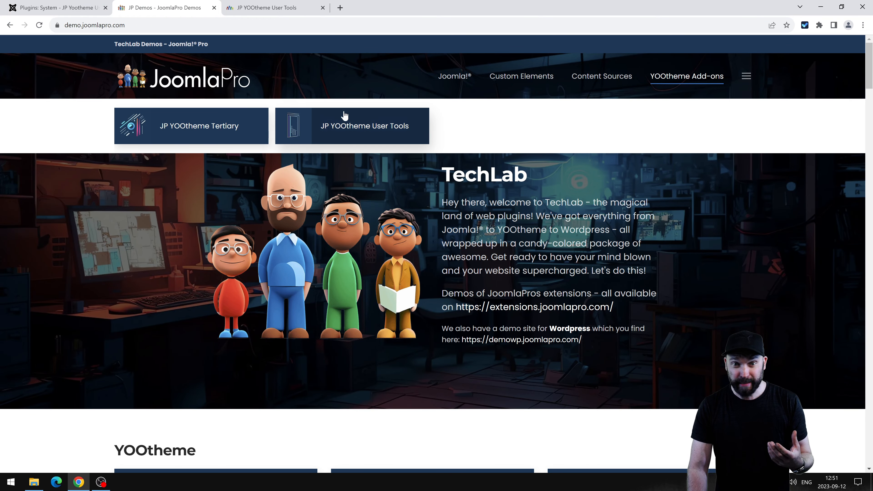
left_click(347, 120)
scroll(481, 273, "down", 8)
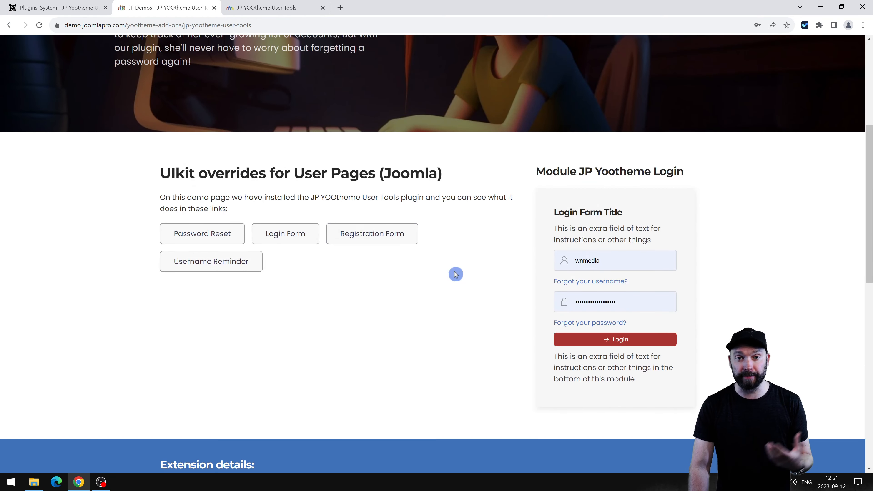
left_click(401, 238)
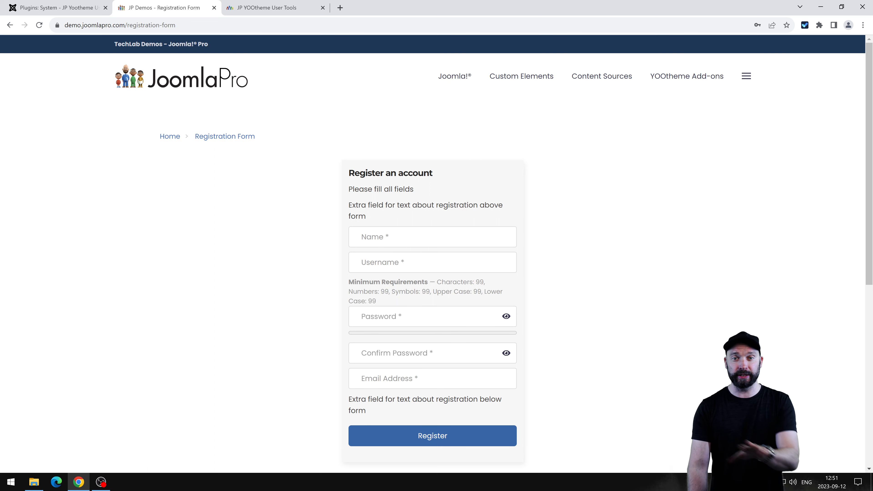
left_click_drag(348, 173, 471, 218)
left_click(472, 218)
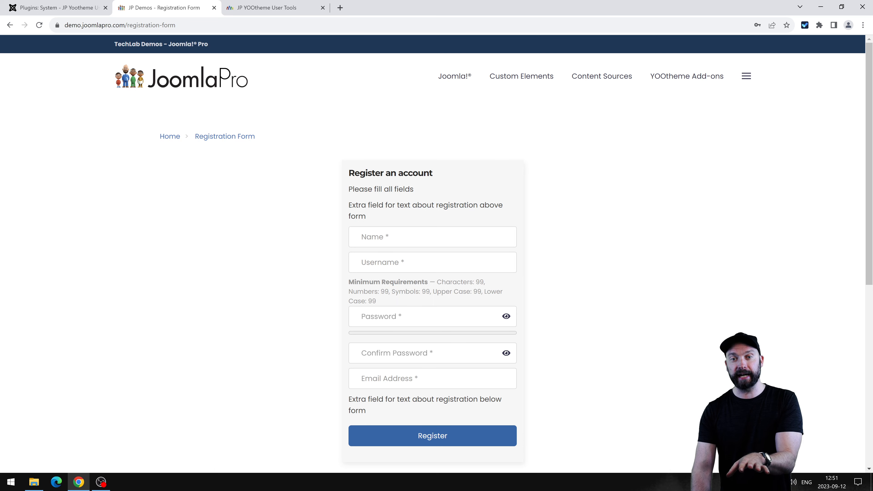
key("Tab")
key("Tab")
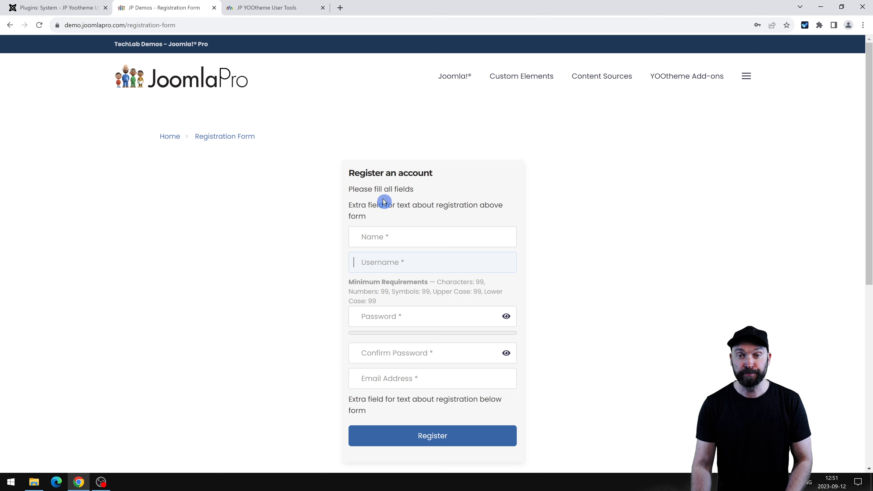
scroll(384, 201, "down", 3)
scroll(385, 256, "up", 3)
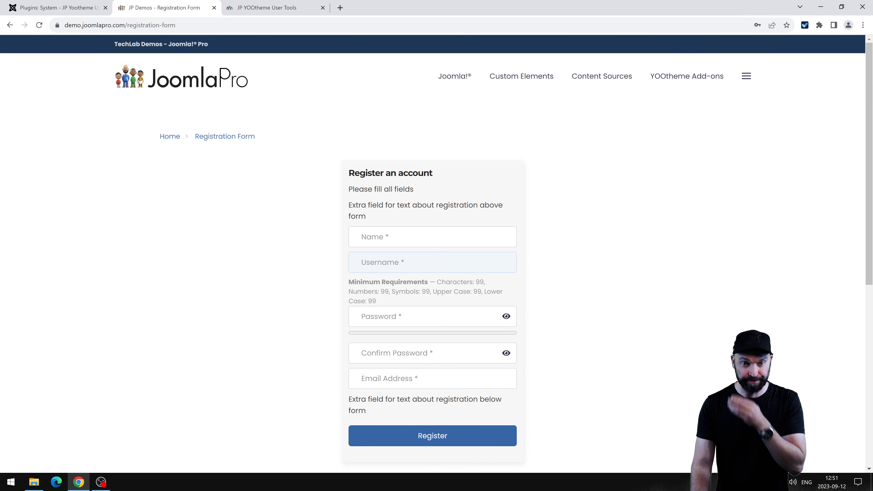
left_click(38, 7)
Trim 'an account' from the registration title and set its style to h3.
scroll(225, 197, "down", 3)
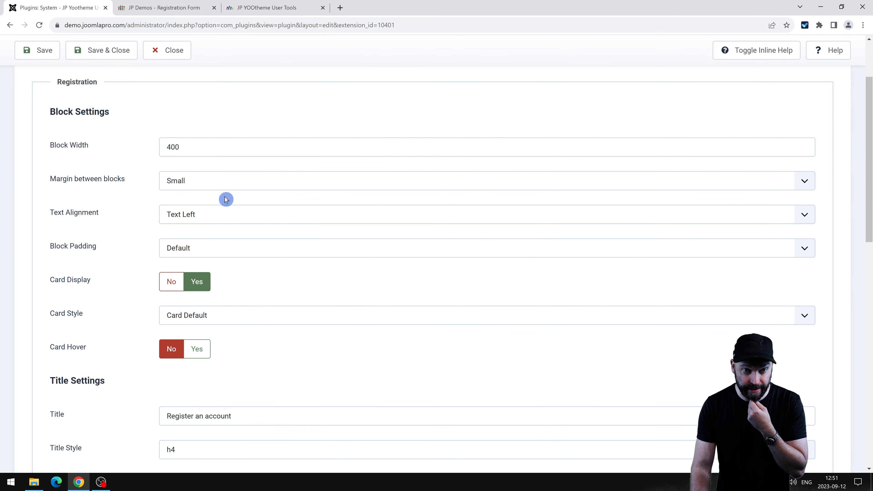
left_click(171, 147)
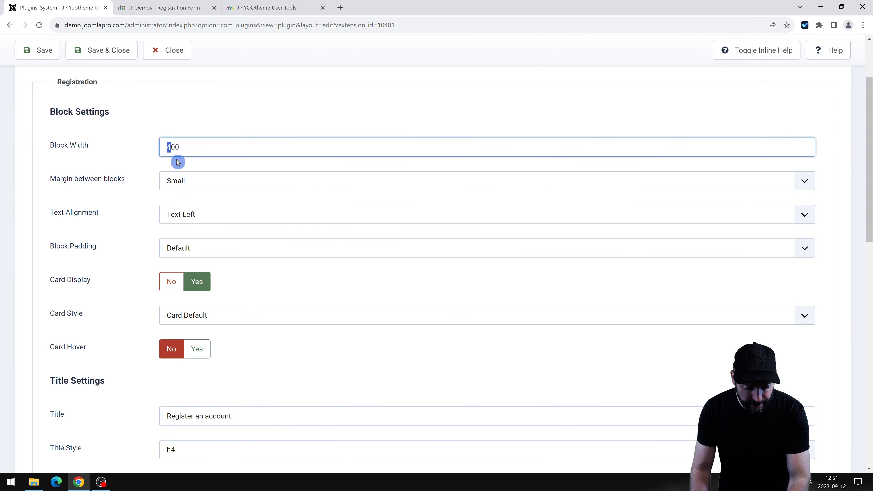
scroll(229, 244, "down", 5)
left_click(233, 237)
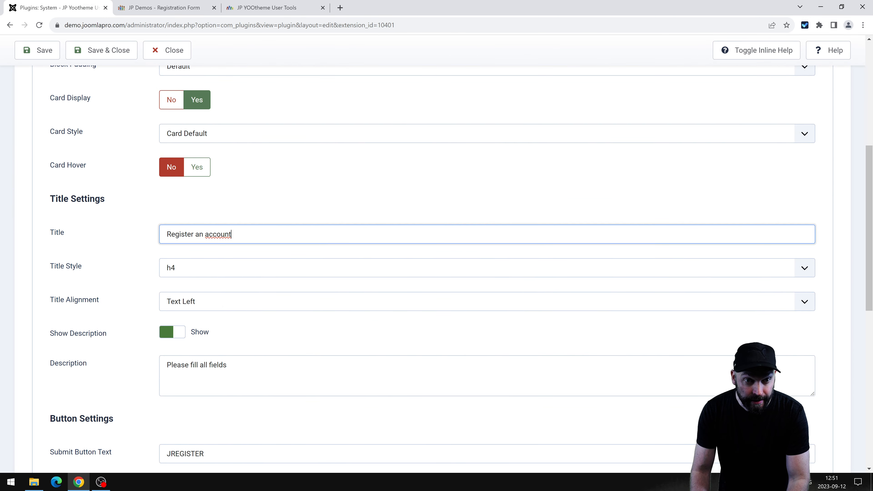
key("ctrl+shift+Left")
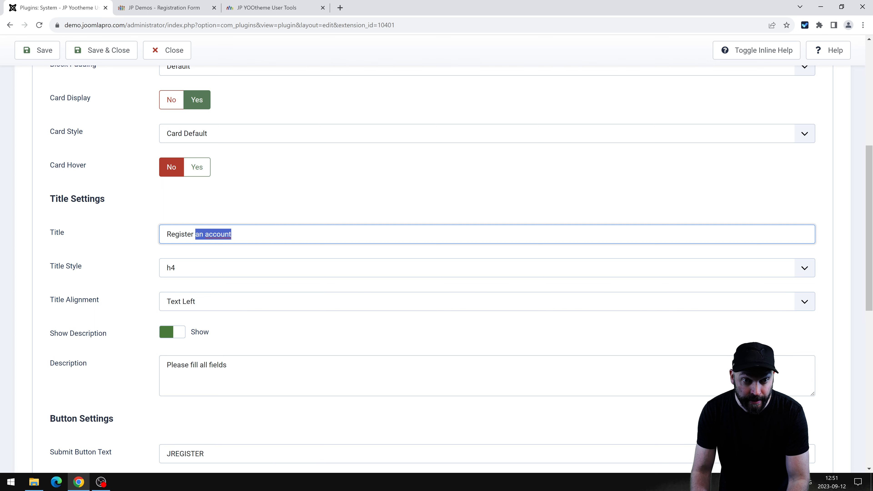
key("BackSpace")
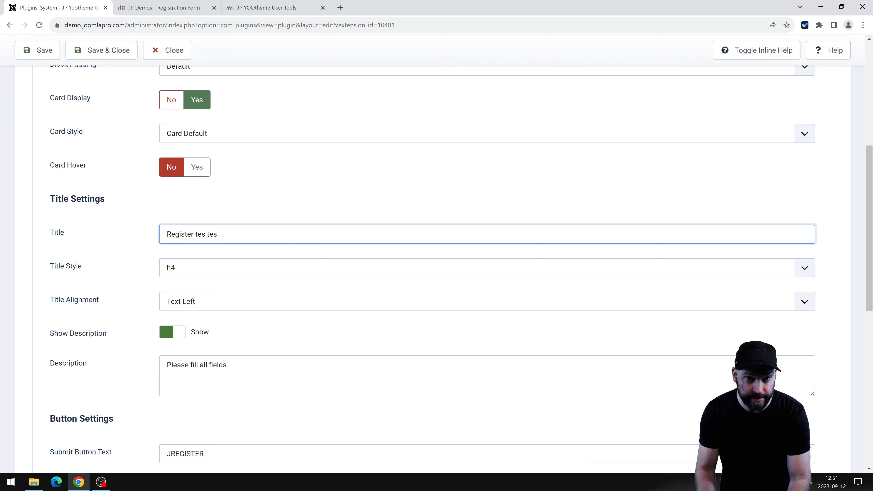
left_click(183, 269)
left_click(191, 300)
Replace the JREGISTER submit button text with 'Reg'.
scroll(199, 213, "down", 4)
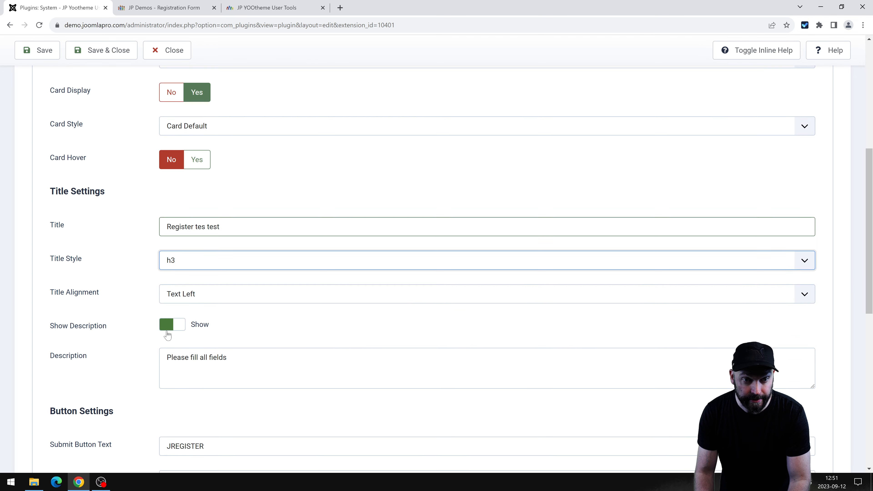
left_click(239, 240)
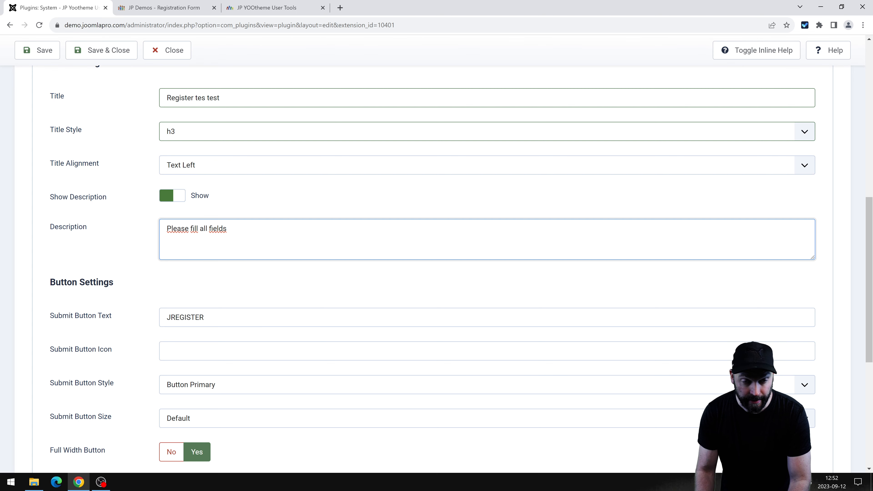
scroll(256, 214, "down", 2)
double_click(210, 225)
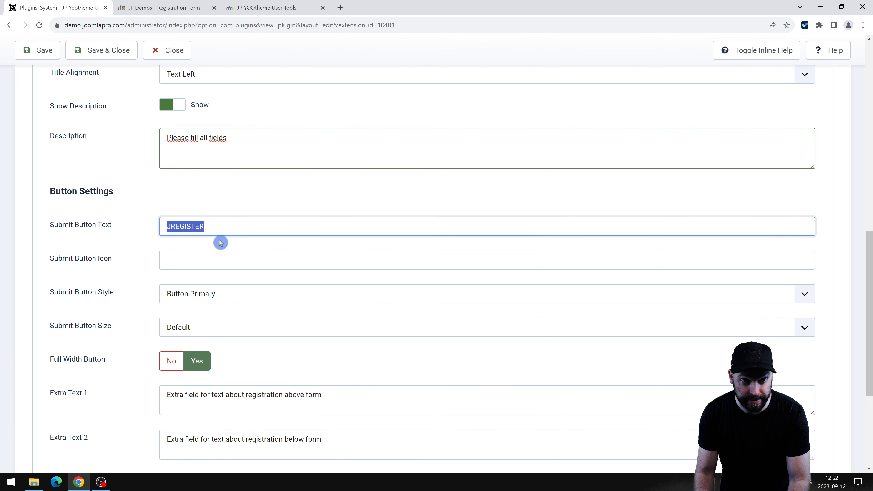
type("Register")
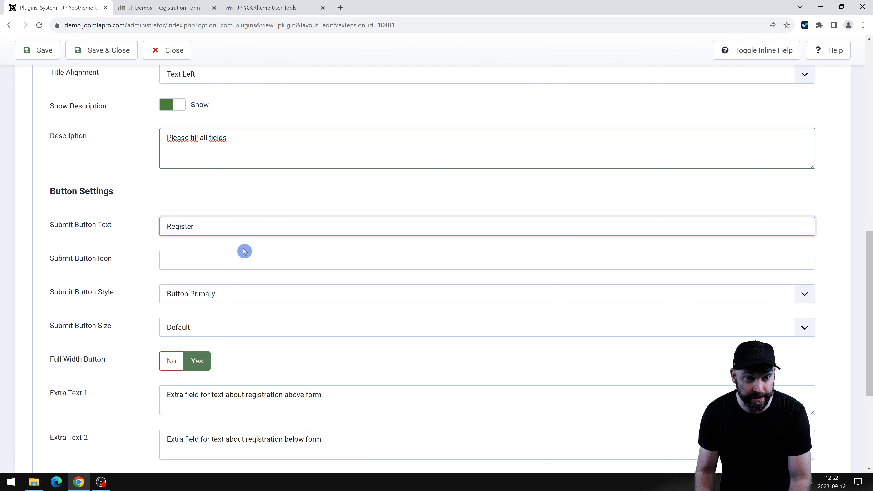
left_click(244, 253)
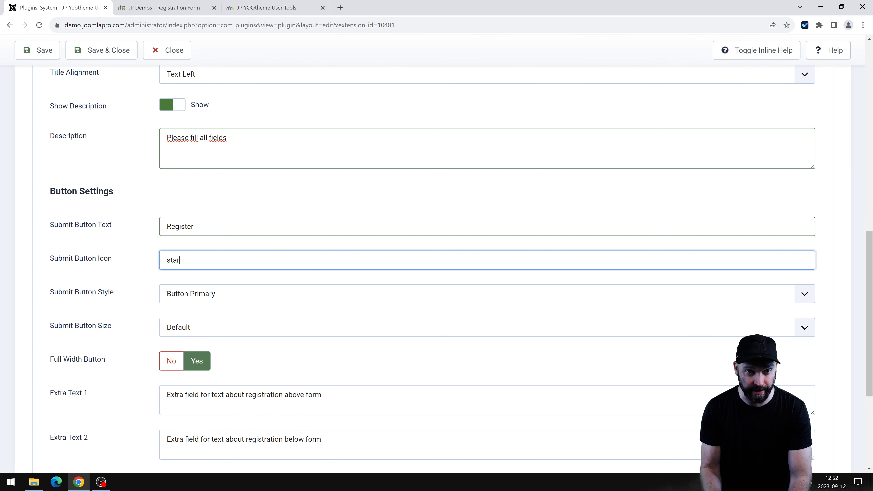
Set the registration Input Size to Large and save the plugin.
scroll(250, 268, "down", 5)
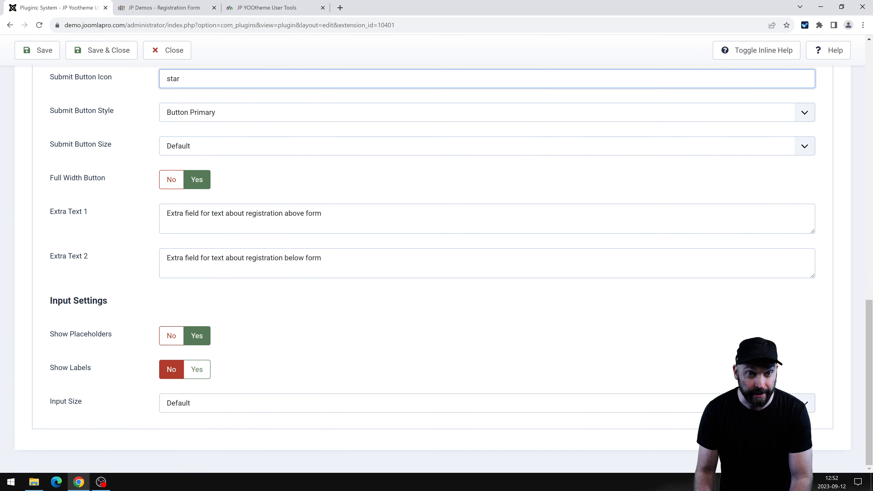
left_click_drag(322, 213, 200, 213)
left_click_drag(115, 208, 79, 209)
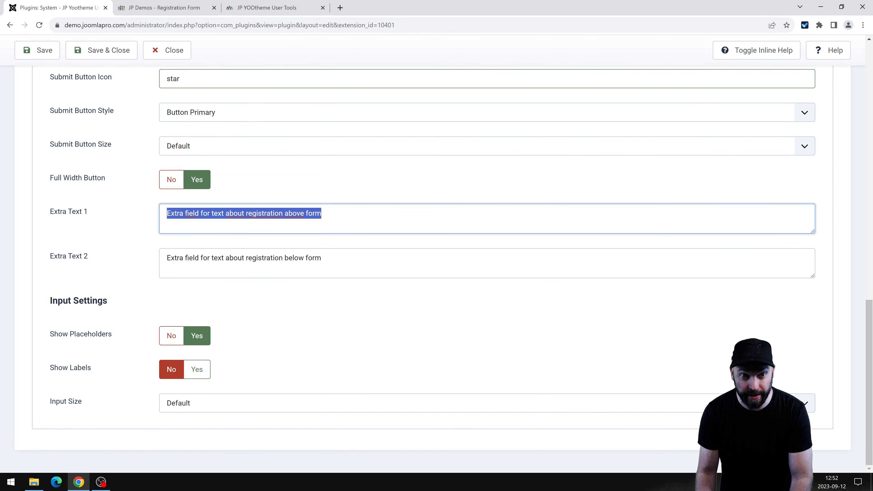
left_click_drag(322, 257, 154, 266)
left_click(322, 258)
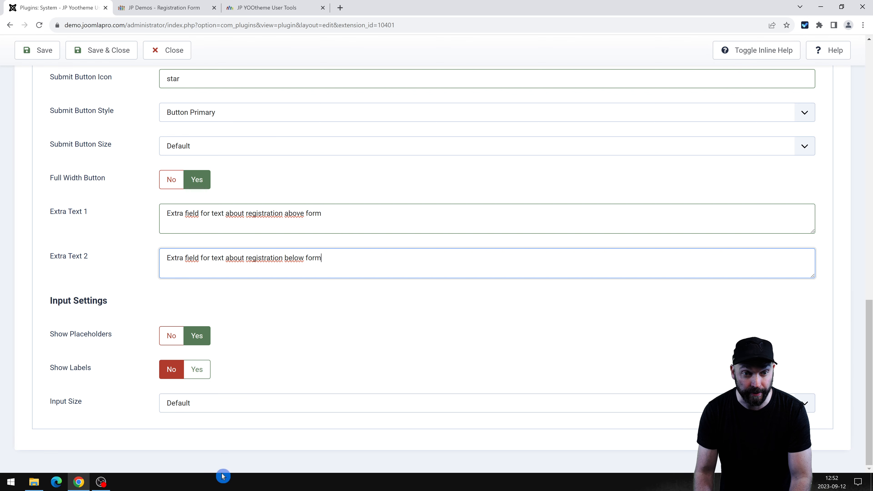
left_click(196, 408)
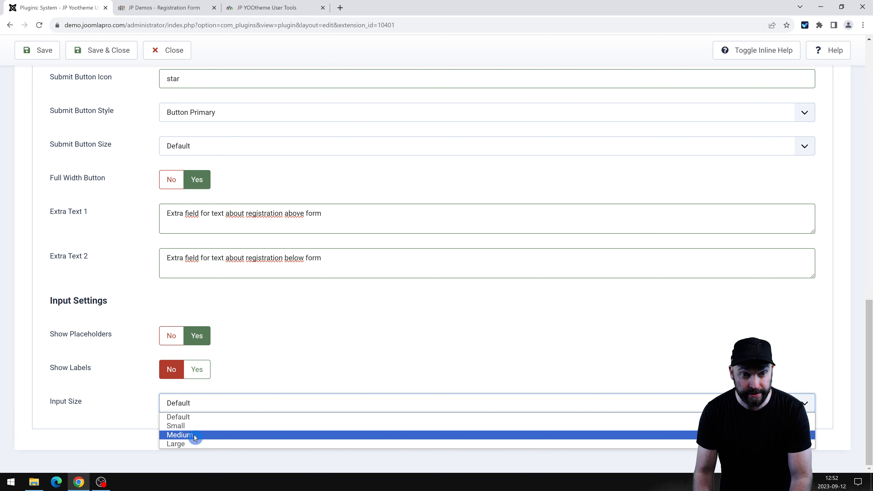
left_click(191, 444)
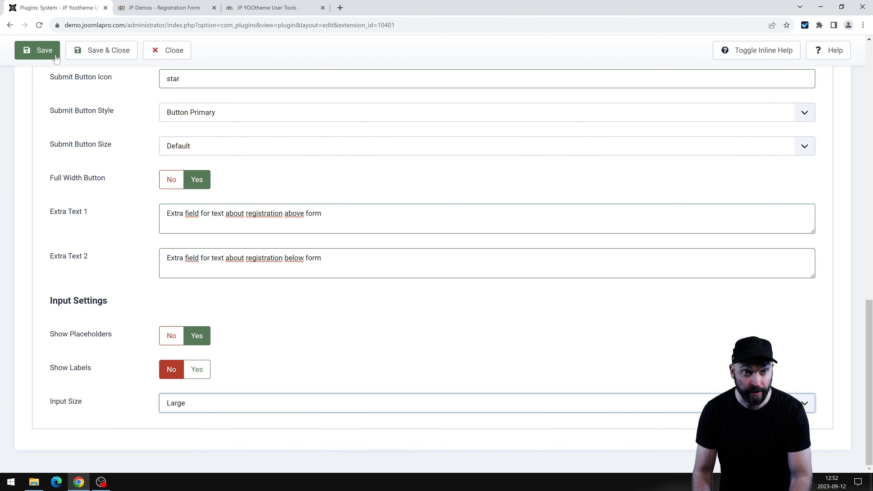
left_click(49, 52)
Reload the demo registration form to check the restyled heading and inputs.
left_click(173, 7)
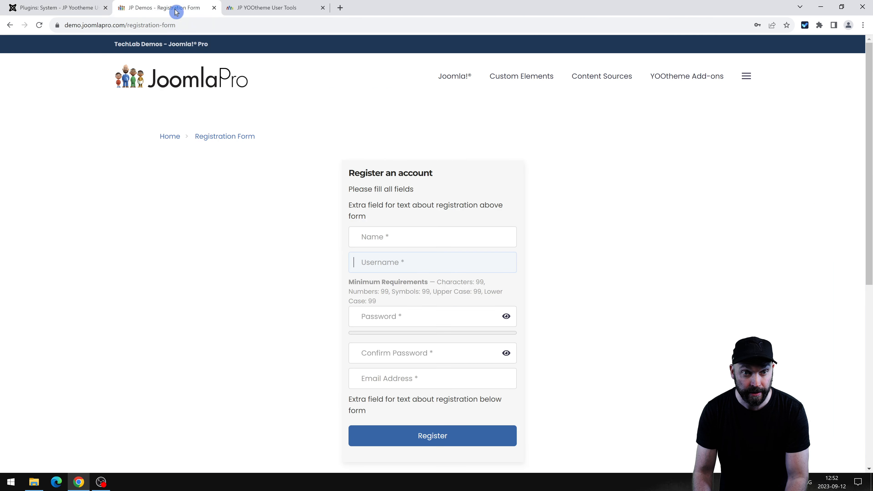
key("F5")
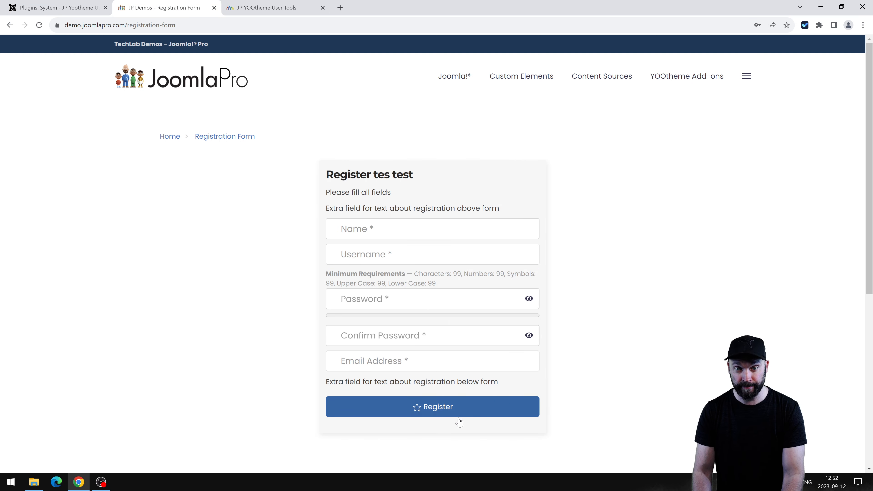
left_click_drag(356, 172, 435, 175)
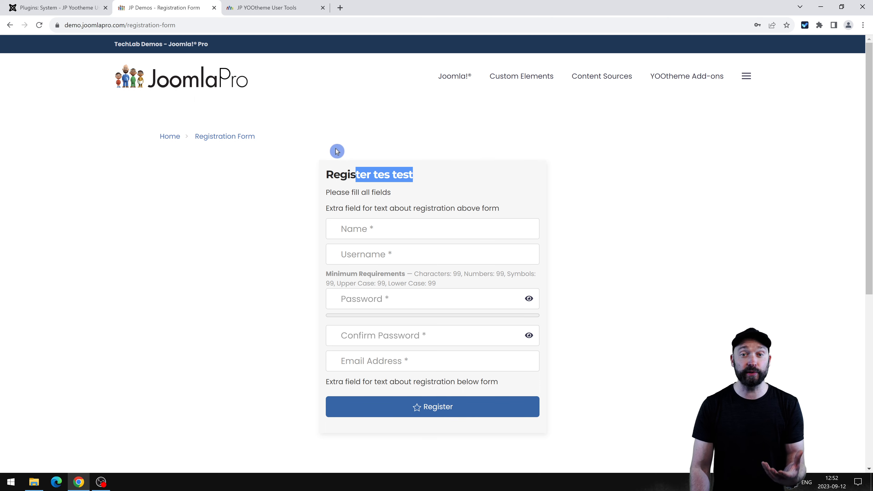
Log in as the saved test user on the User Tools demo page, then open the plugin's Profile settings.
left_click(165, 137)
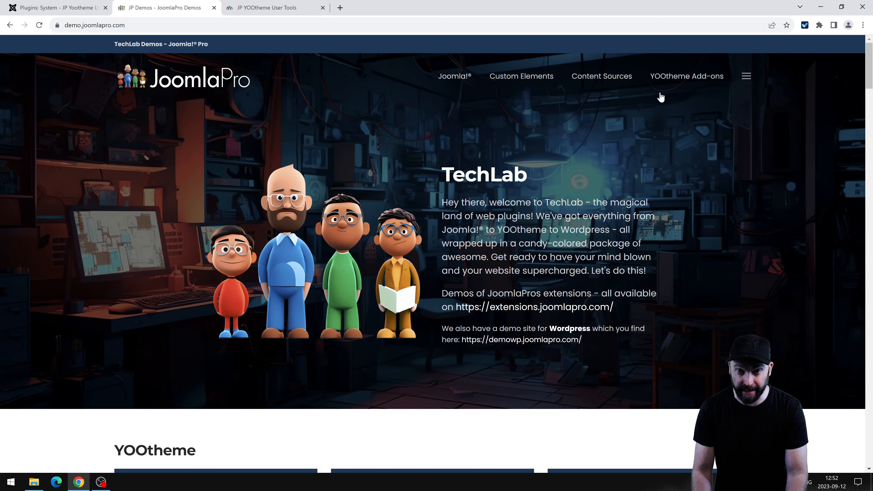
mouse_move(661, 97)
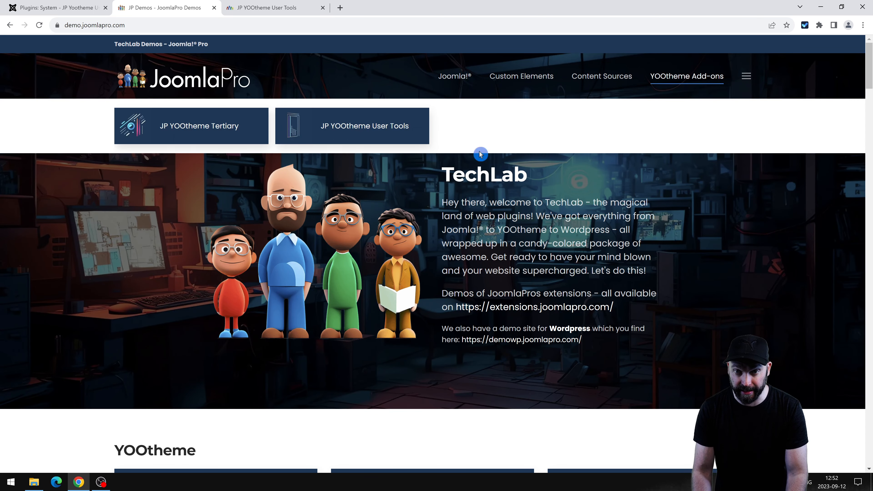
left_click(406, 138)
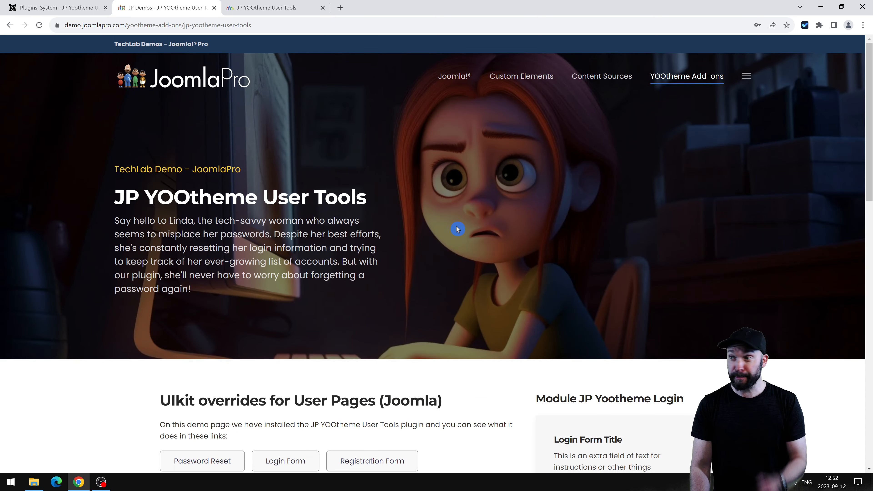
scroll(458, 236, "down", 5)
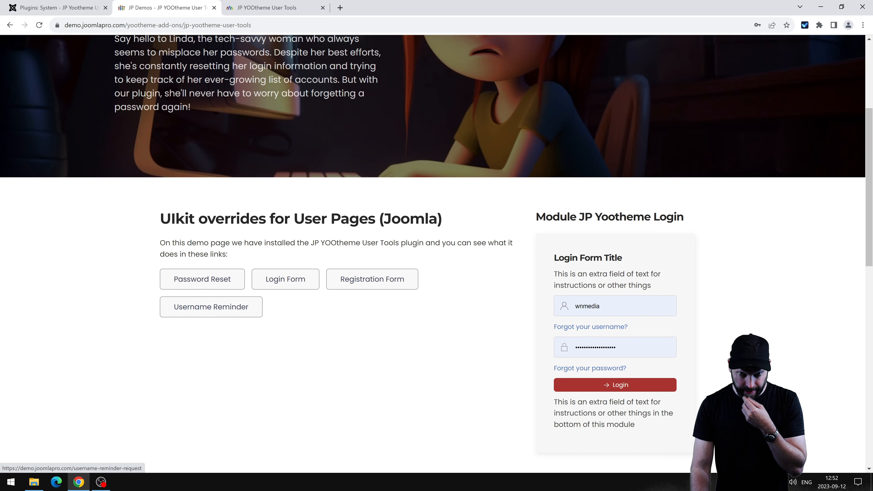
double_click(592, 306)
left_click(631, 359)
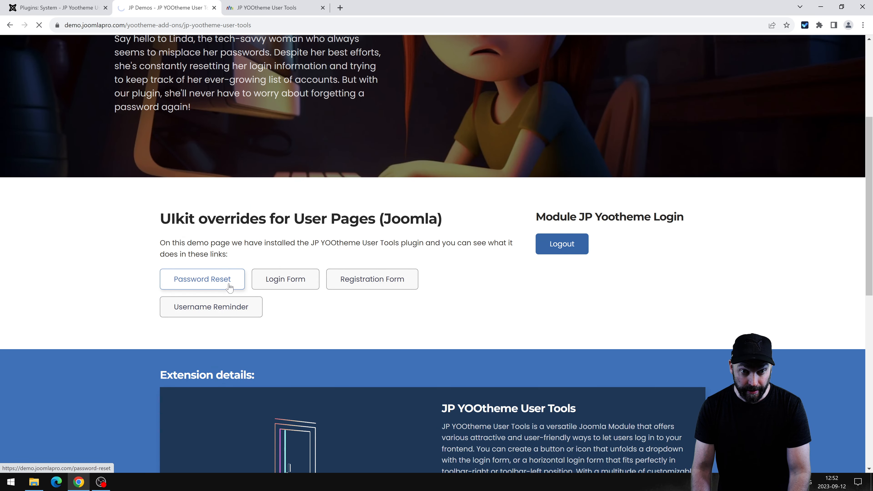
left_click(239, 287)
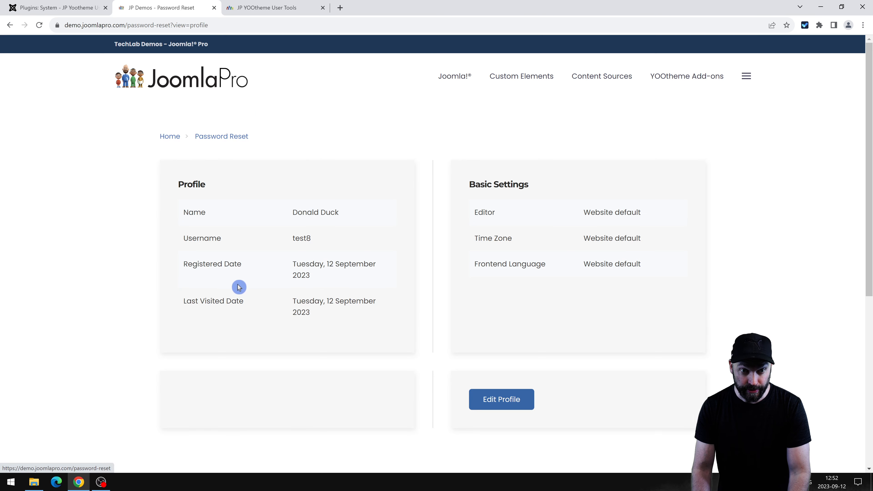
left_click(75, 7)
left_click(331, 144)
scroll(305, 261, "down", 8)
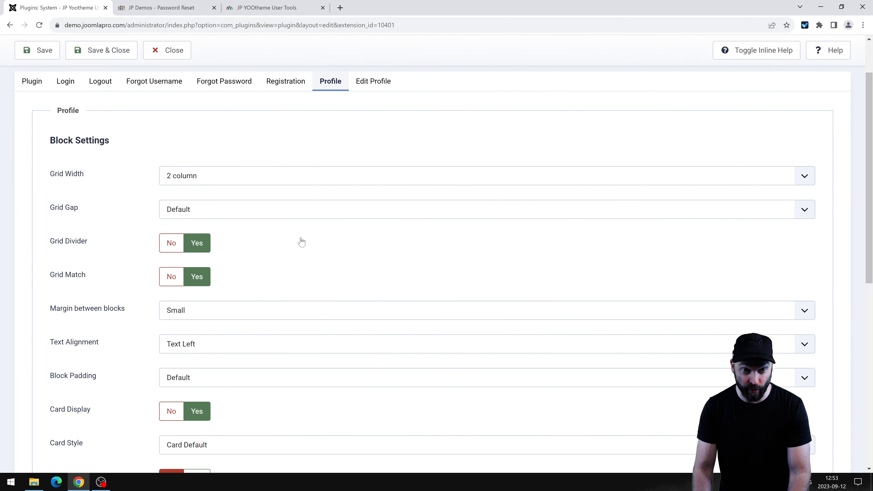
scroll(305, 278, "up", 8)
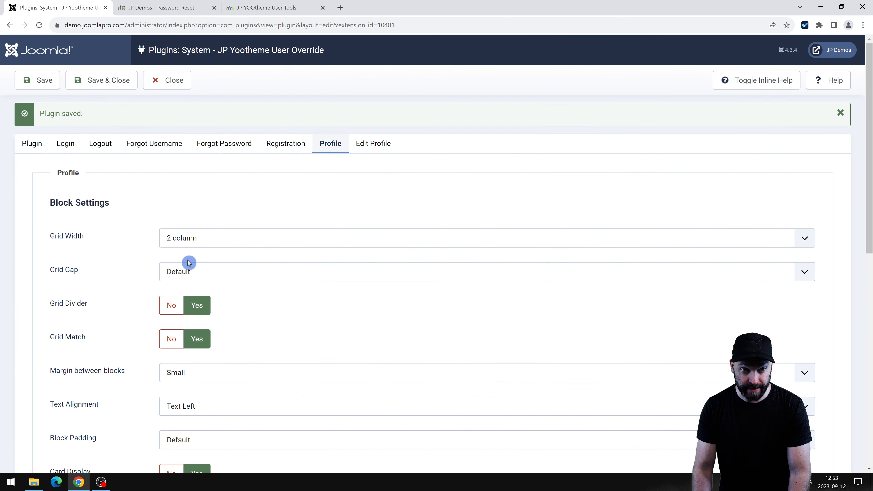
scroll(177, 140, "down", 8)
scroll(198, 281, "up", 6)
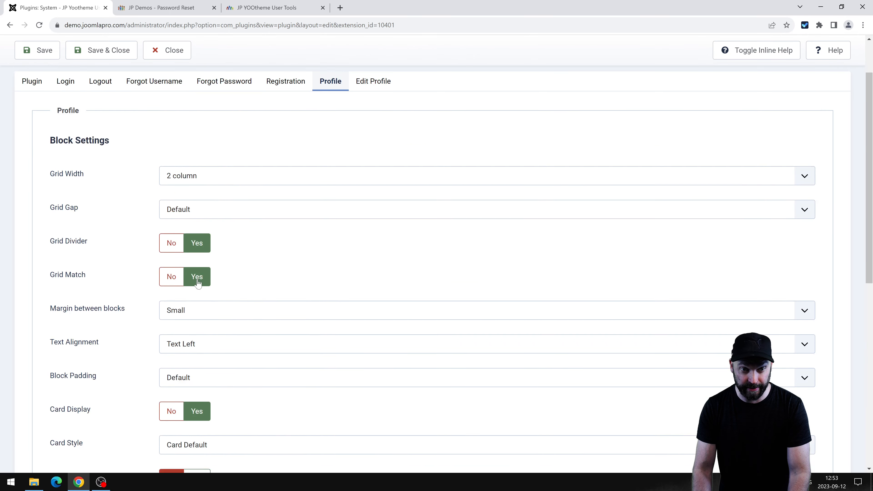
left_click(168, 6)
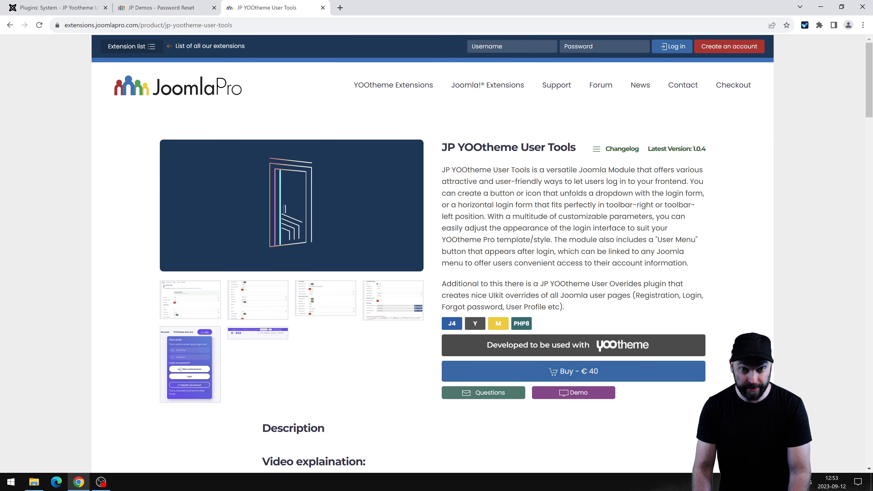
left_click(164, 4)
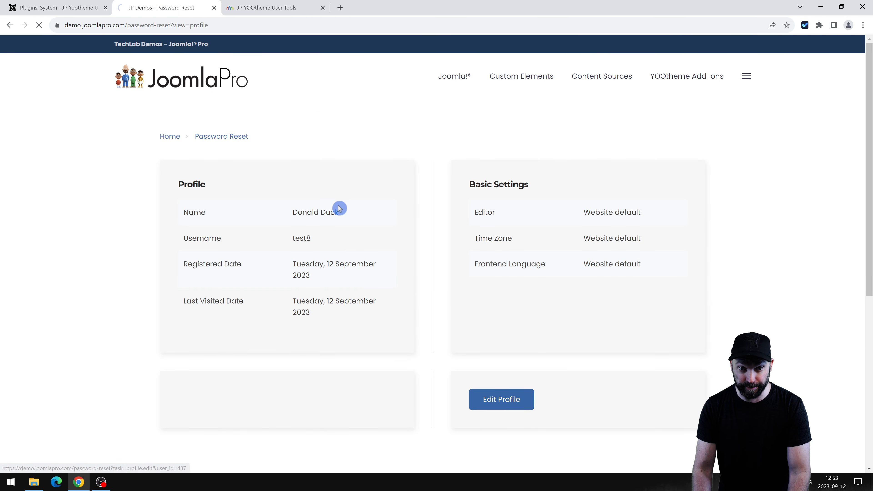
scroll(337, 205, "down", 1)
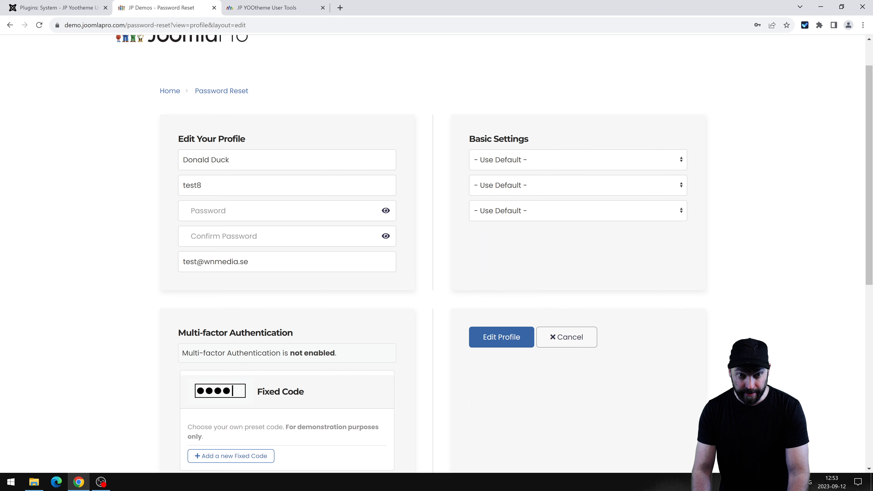
left_click(333, 211)
left_click(356, 186)
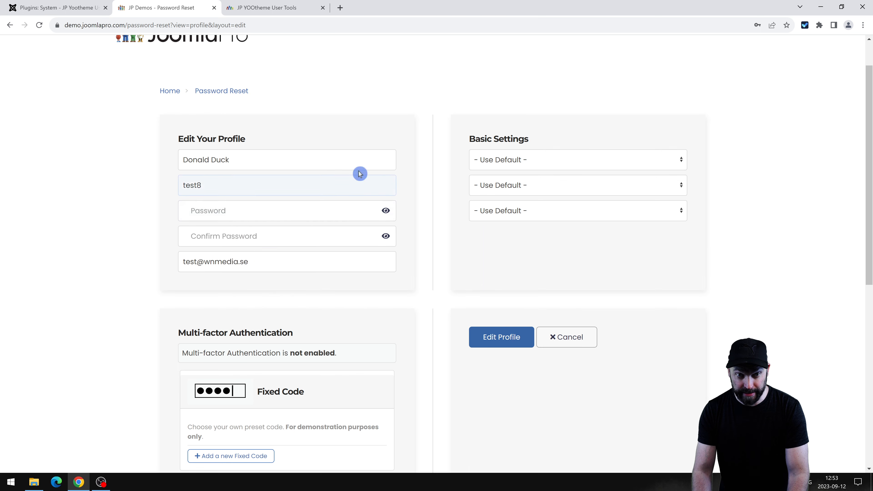
left_click(549, 161)
key("Escape")
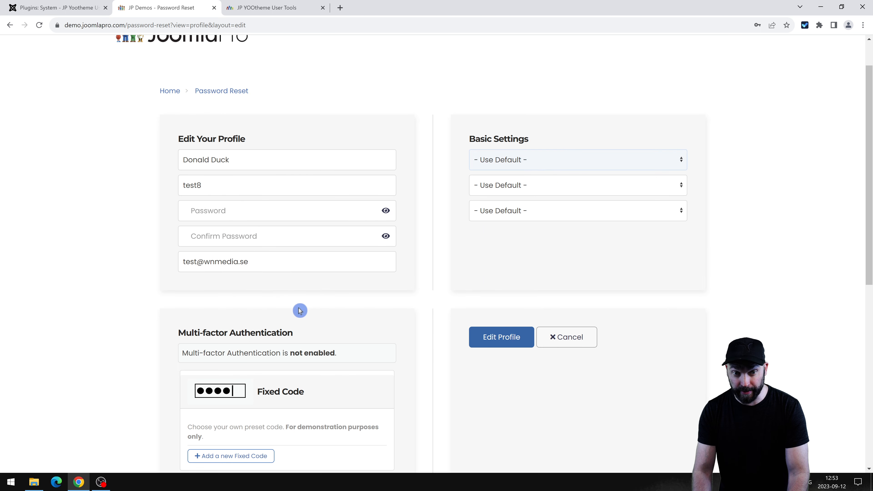
scroll(299, 311, "down", 4)
scroll(545, 262, "up", 4)
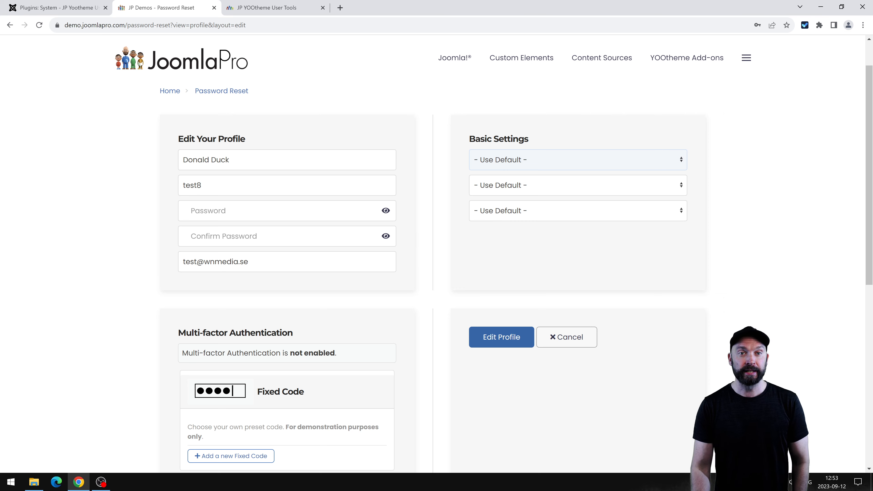
left_click(61, 5)
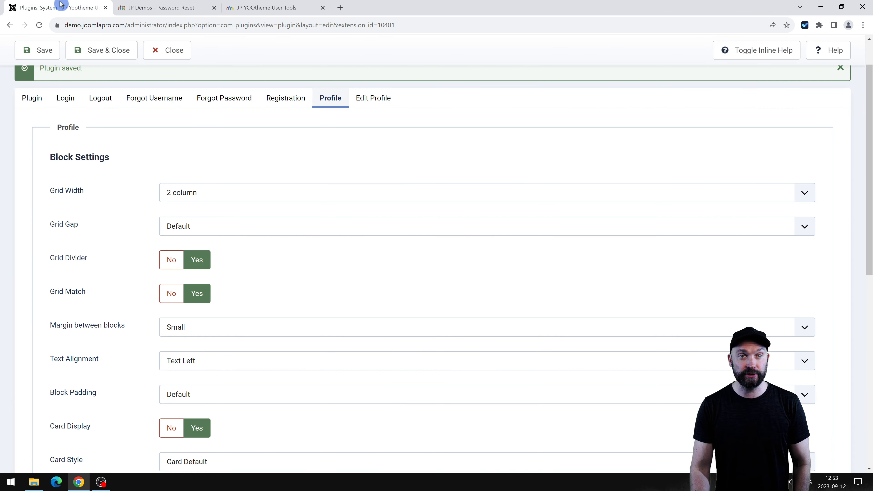
Review the Edit Profile settings, including Button Text, then return to the demo Edit Your Profile page.
left_click(364, 103)
scroll(189, 310, "down", 4)
scroll(203, 292, "up", 5)
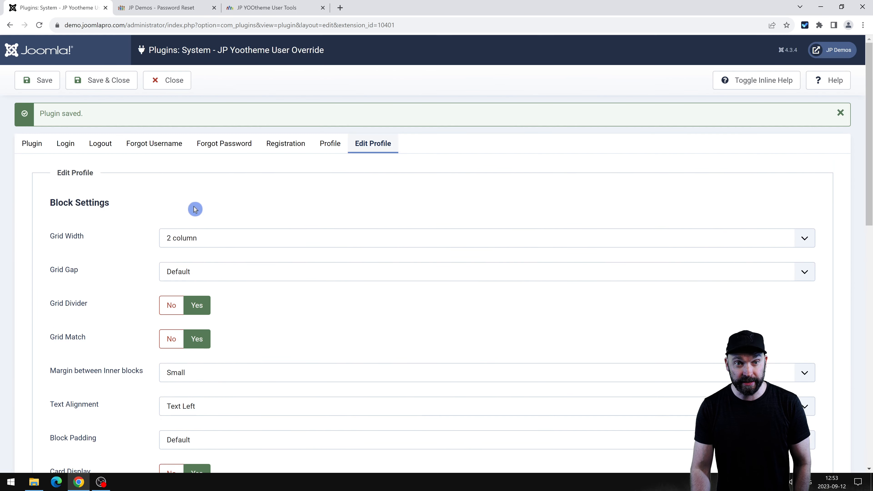
scroll(231, 270, "down", 6)
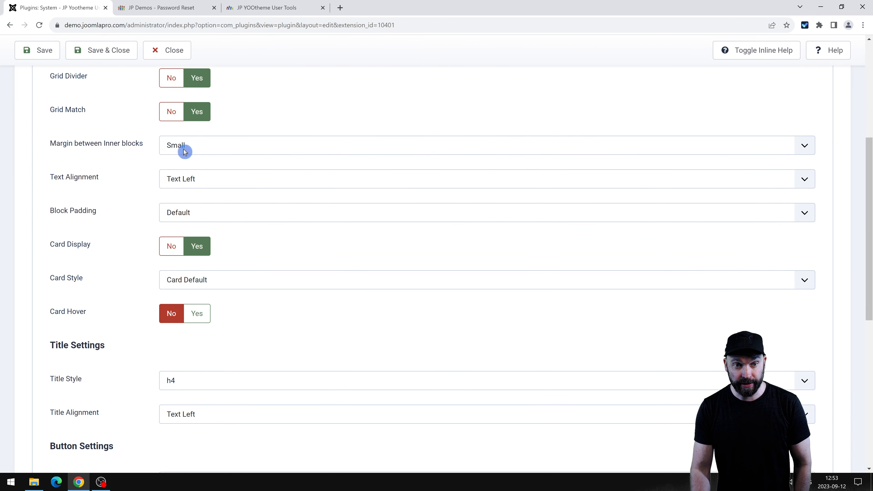
scroll(147, 249, "down", 4)
scroll(234, 241, "down", 3)
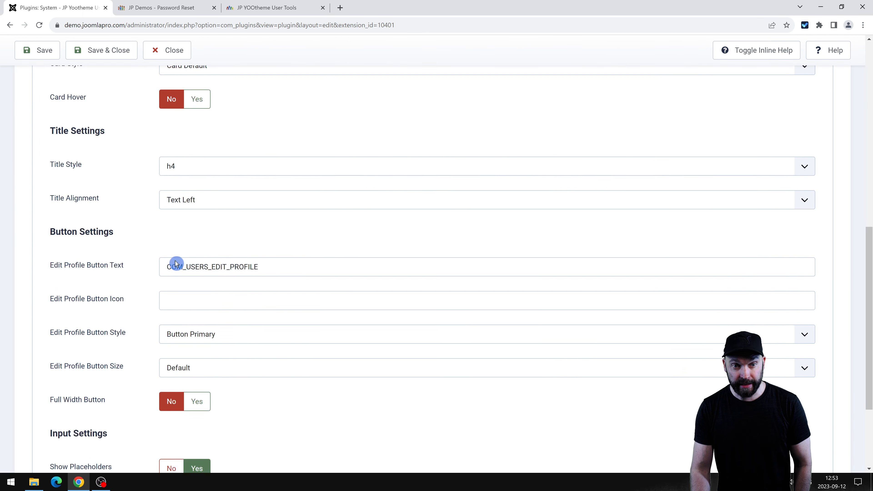
left_click(281, 253)
scroll(117, 311, "down", 4)
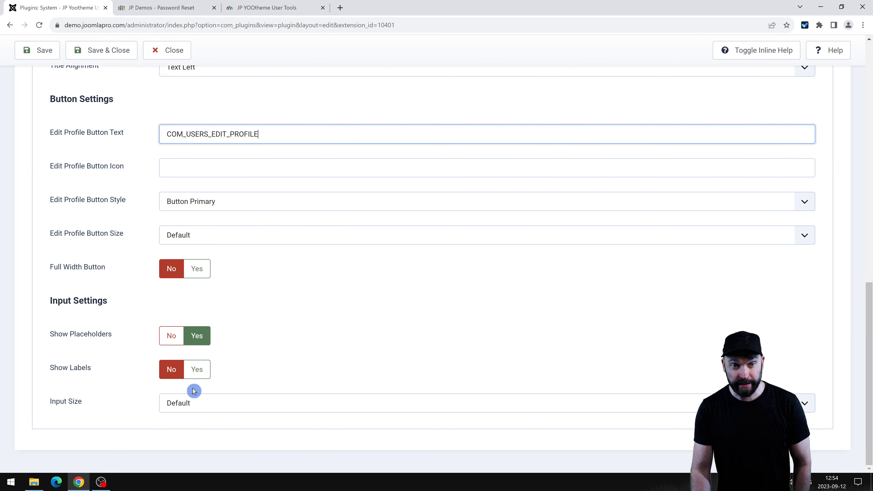
scroll(194, 391, "up", 8)
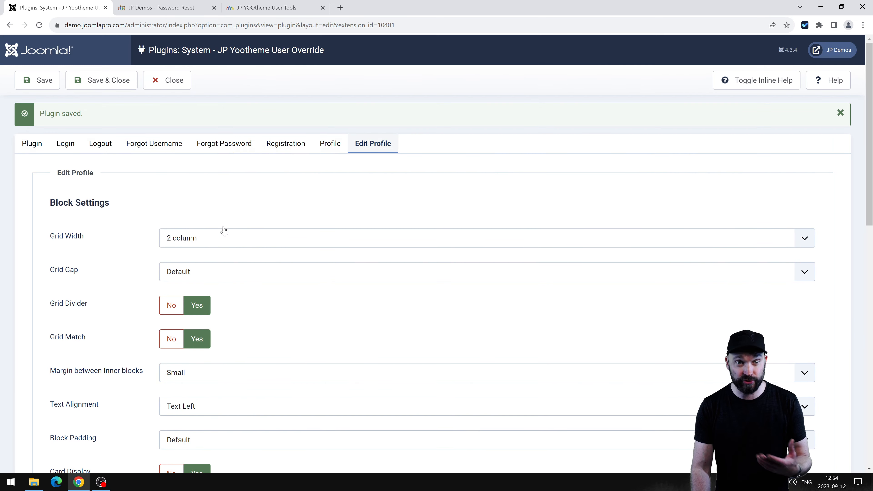
left_click(34, 145)
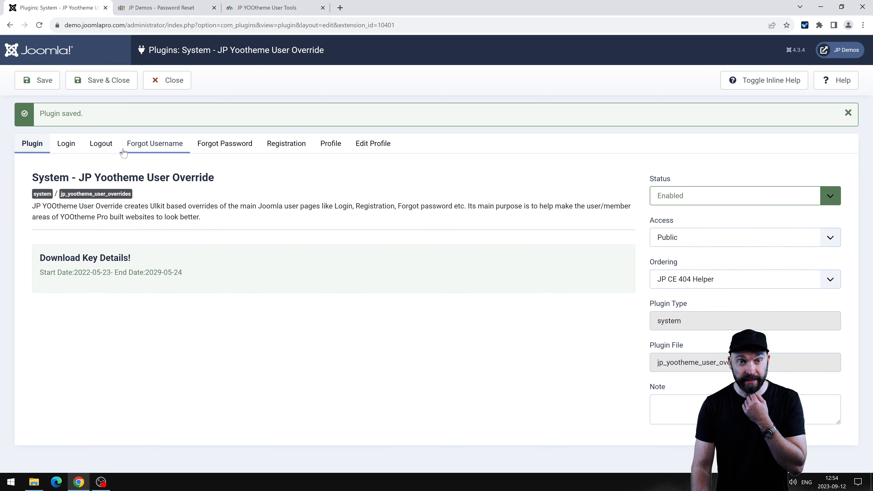
left_click(157, 10)
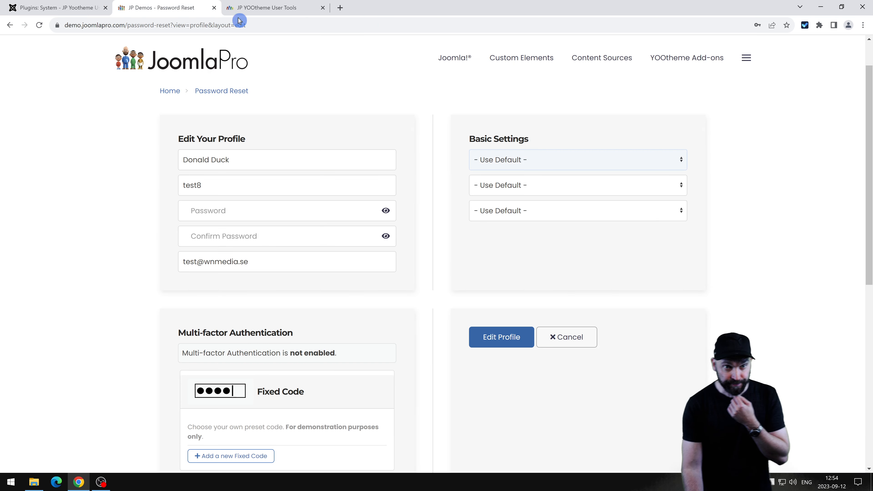